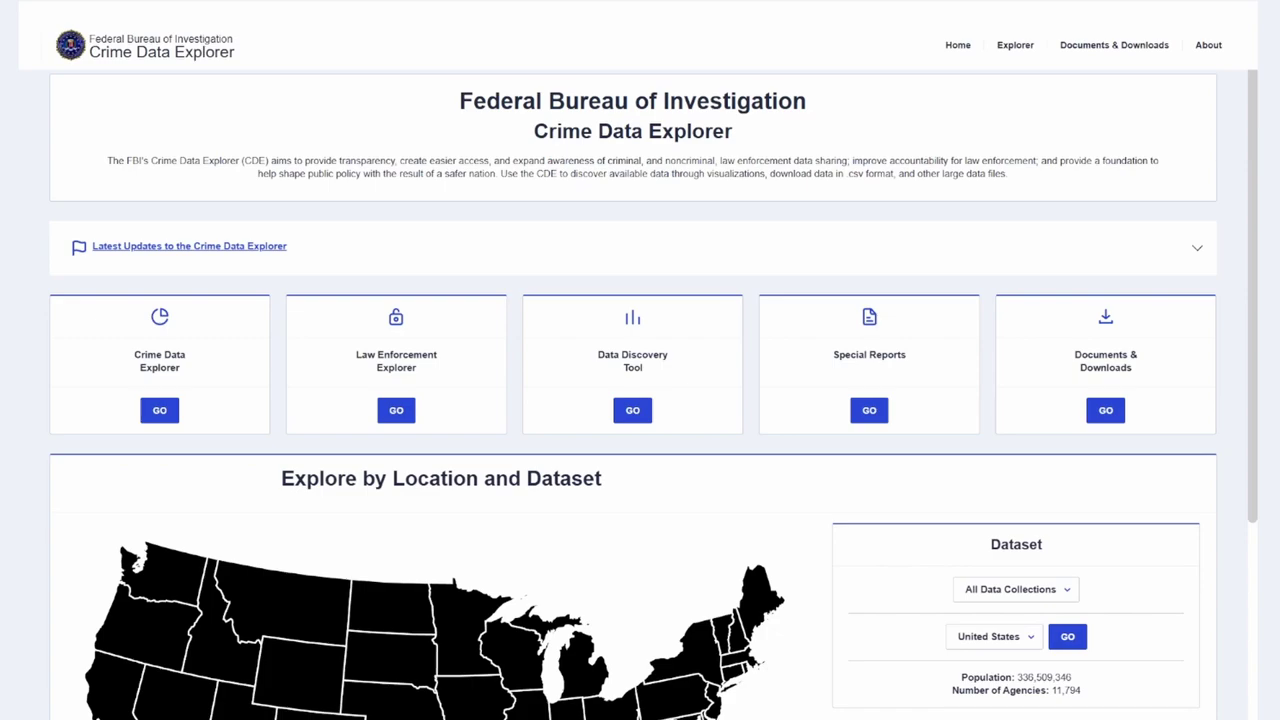
# Open the Crime Data Explorer showing National location and year 2022
pyautogui.click(164, 413)
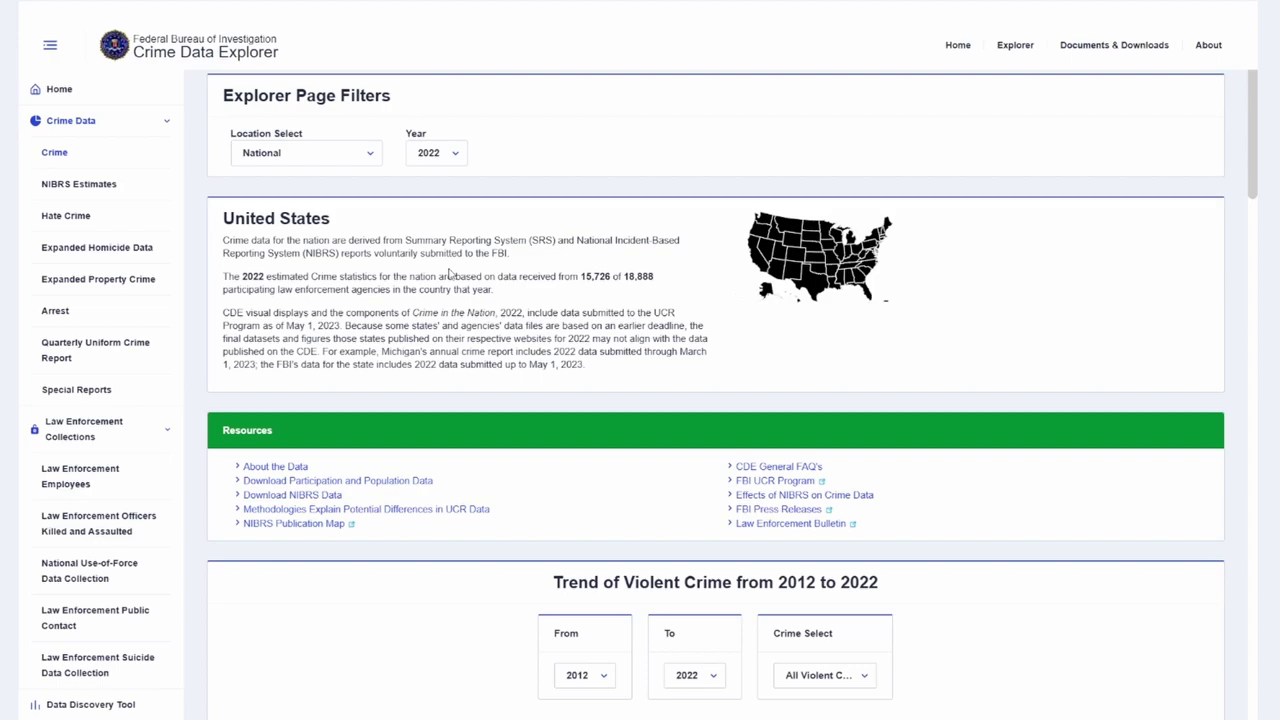
pyautogui.click(347, 154)
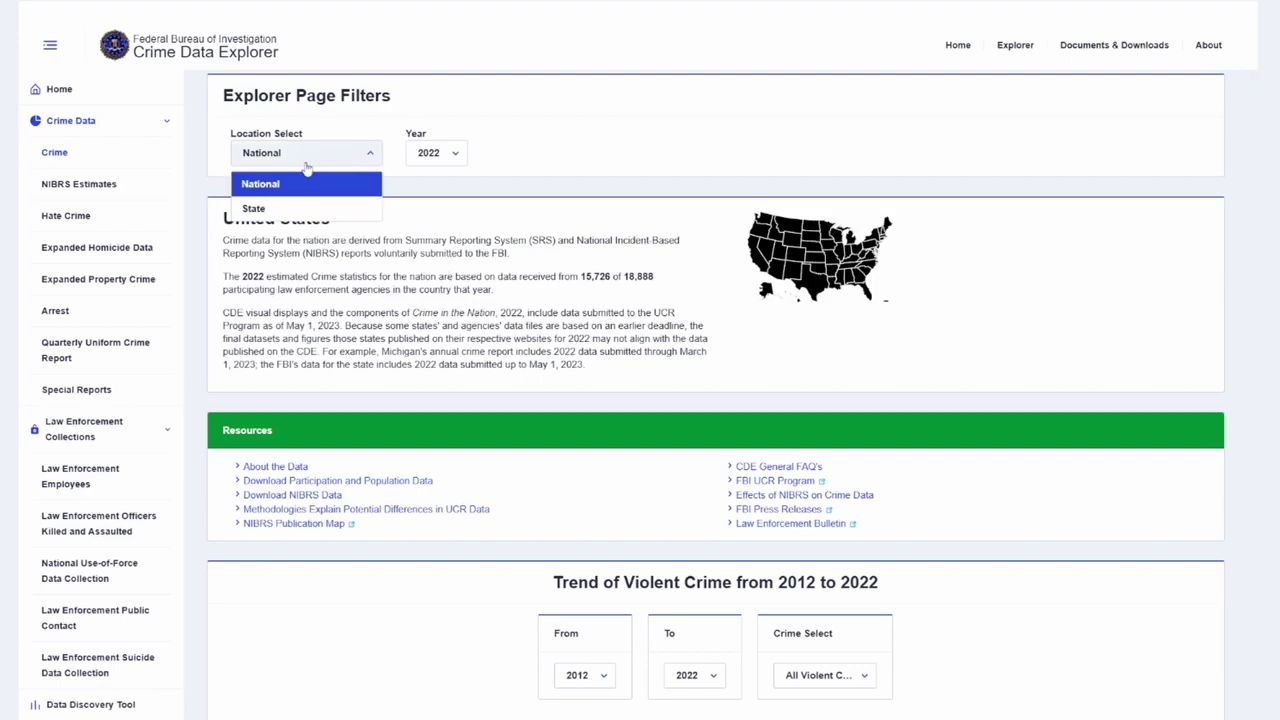
pyautogui.click(437, 100)
pyautogui.click(437, 153)
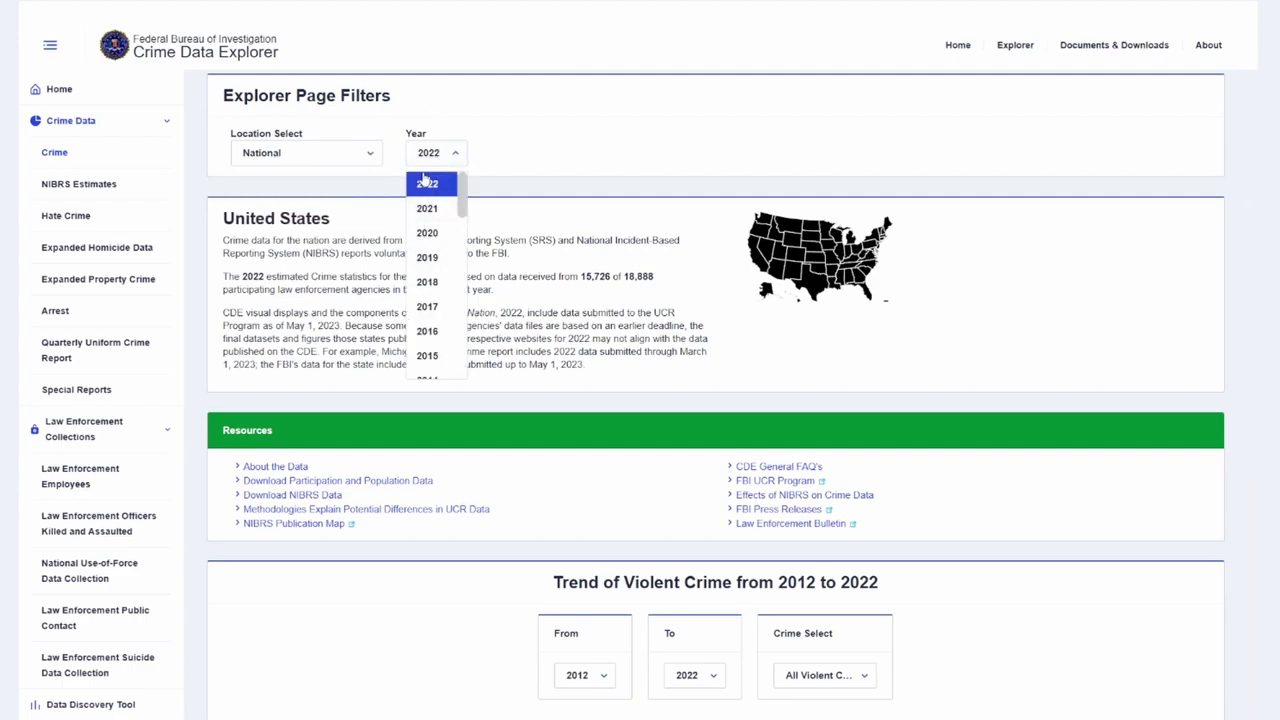
pyautogui.click(293, 328)
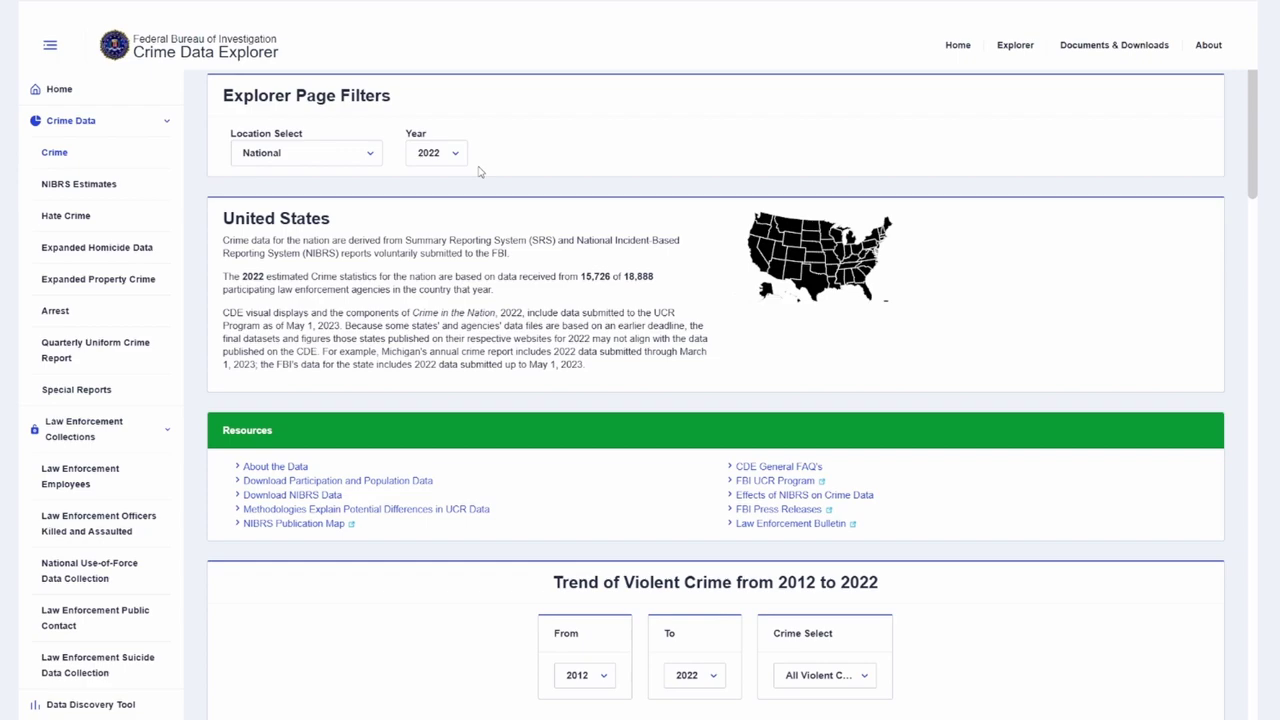
# Switch the national trend chart's crime type through Homicide and Rape
pyautogui.scroll(-4, 700, 300)
pyautogui.click(830, 314)
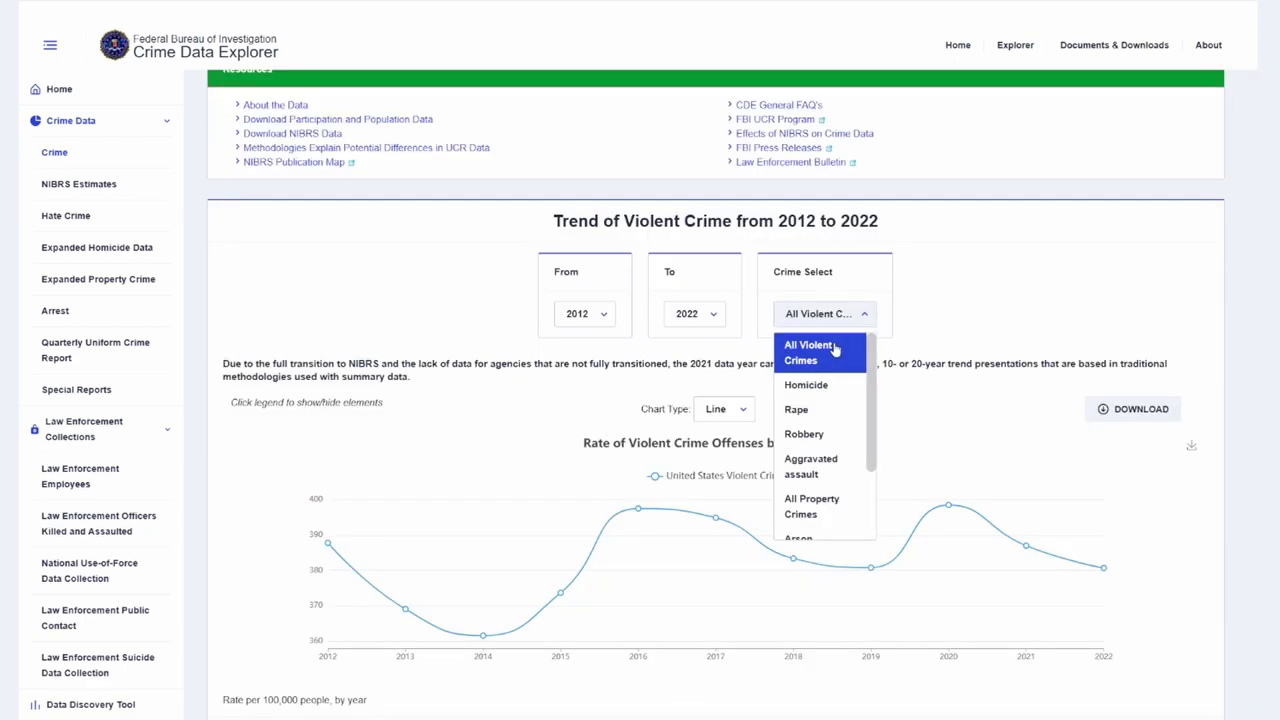
pyautogui.press('Down')
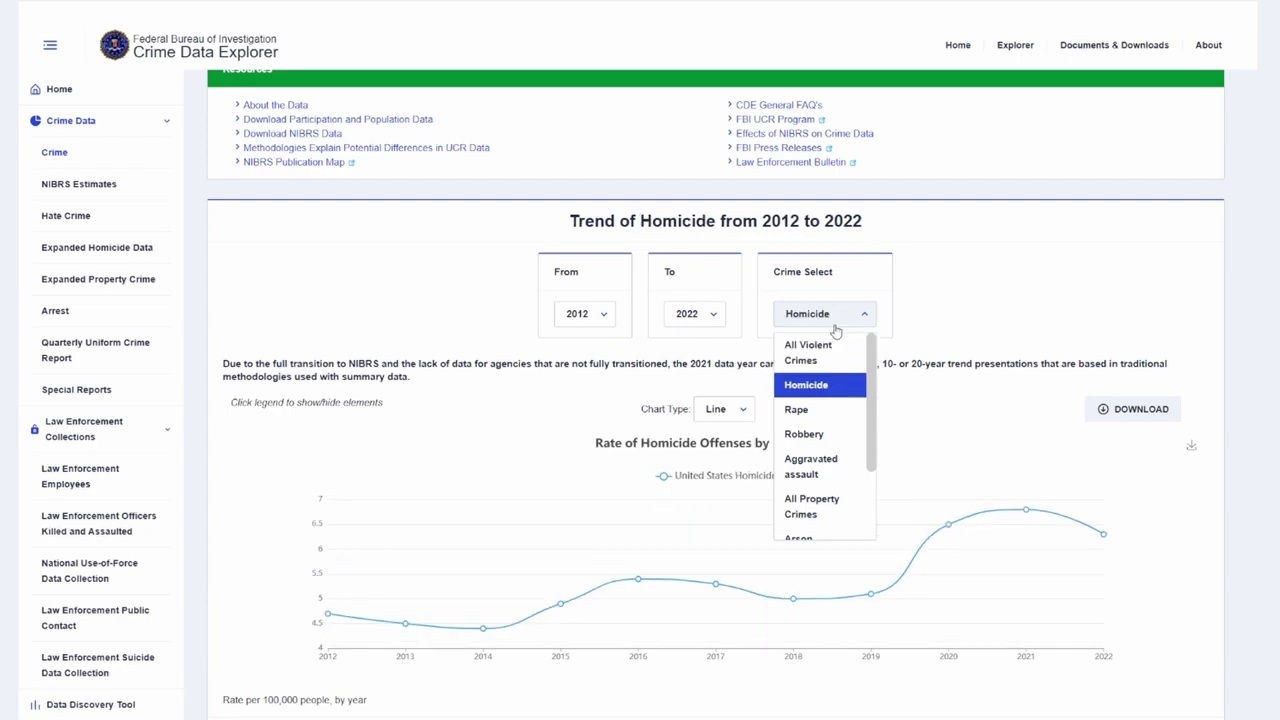
pyautogui.press('Down')
pyautogui.press('Return')
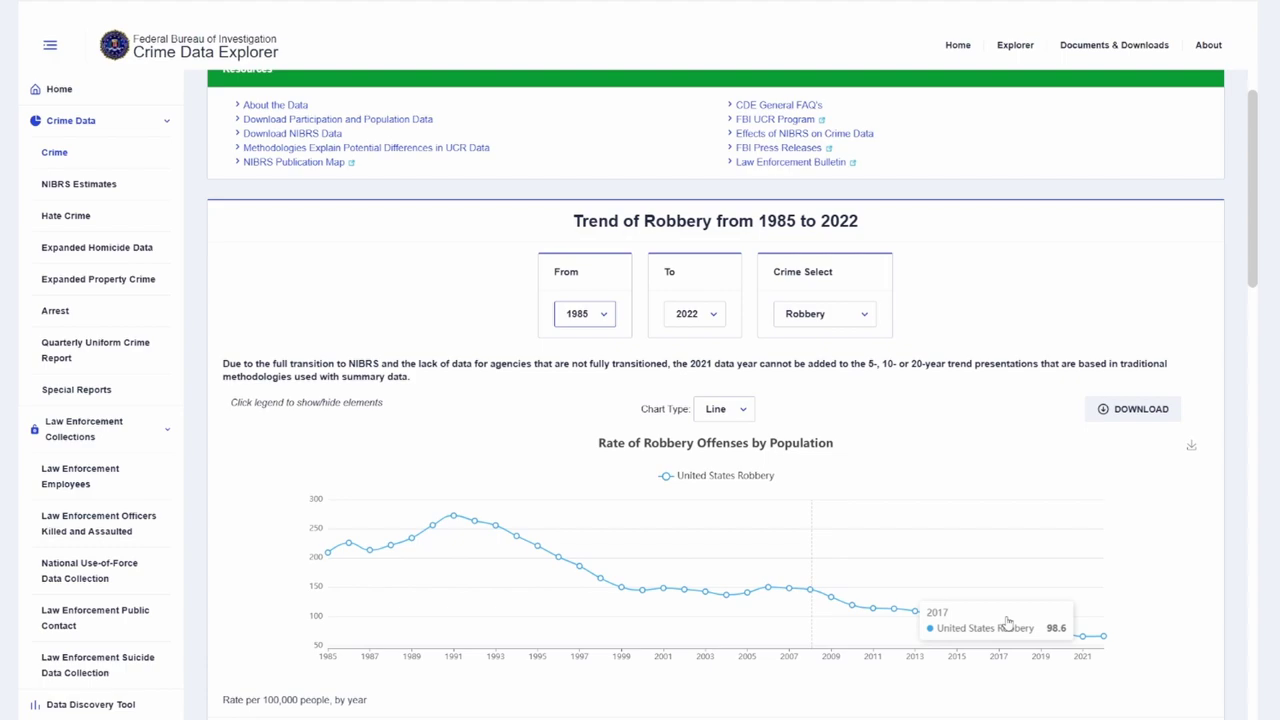
pyautogui.press('Tab')
pyautogui.press('Tab')
pyautogui.press('h')
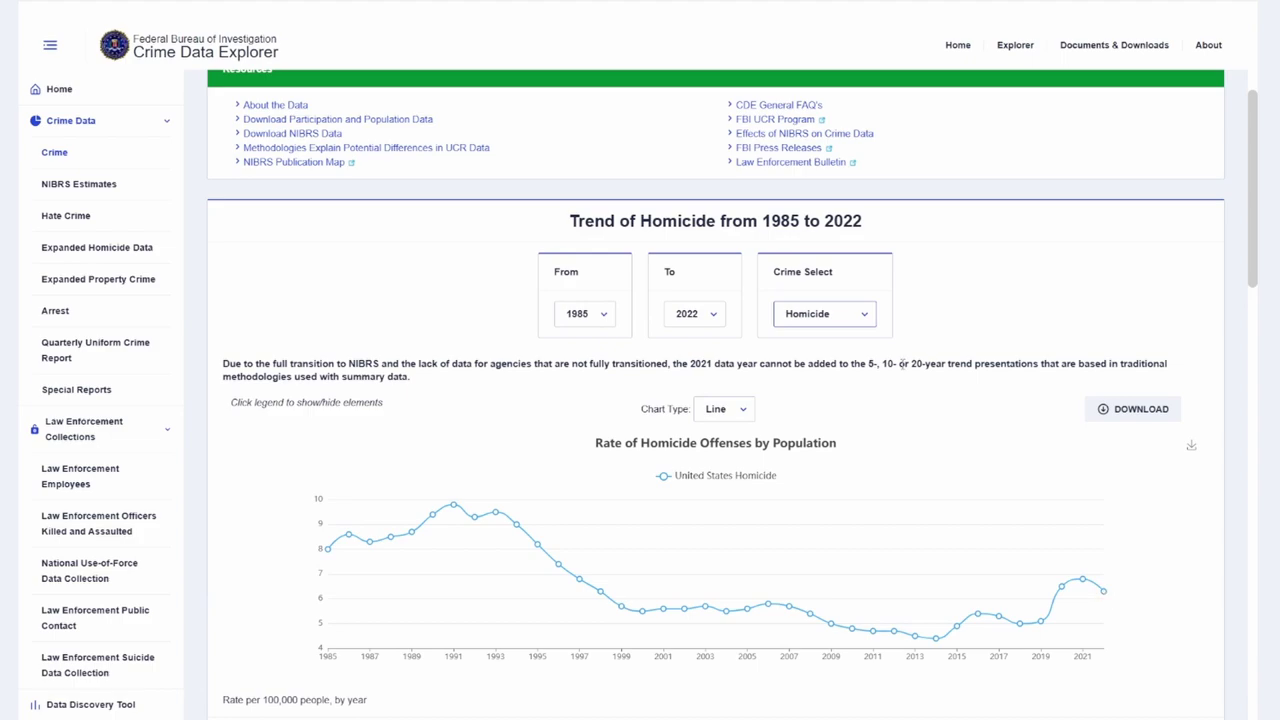
# Plot All Property Crimes in the national trend chart
pyautogui.click(824, 313)
pyautogui.scroll(-2, 808, 480)
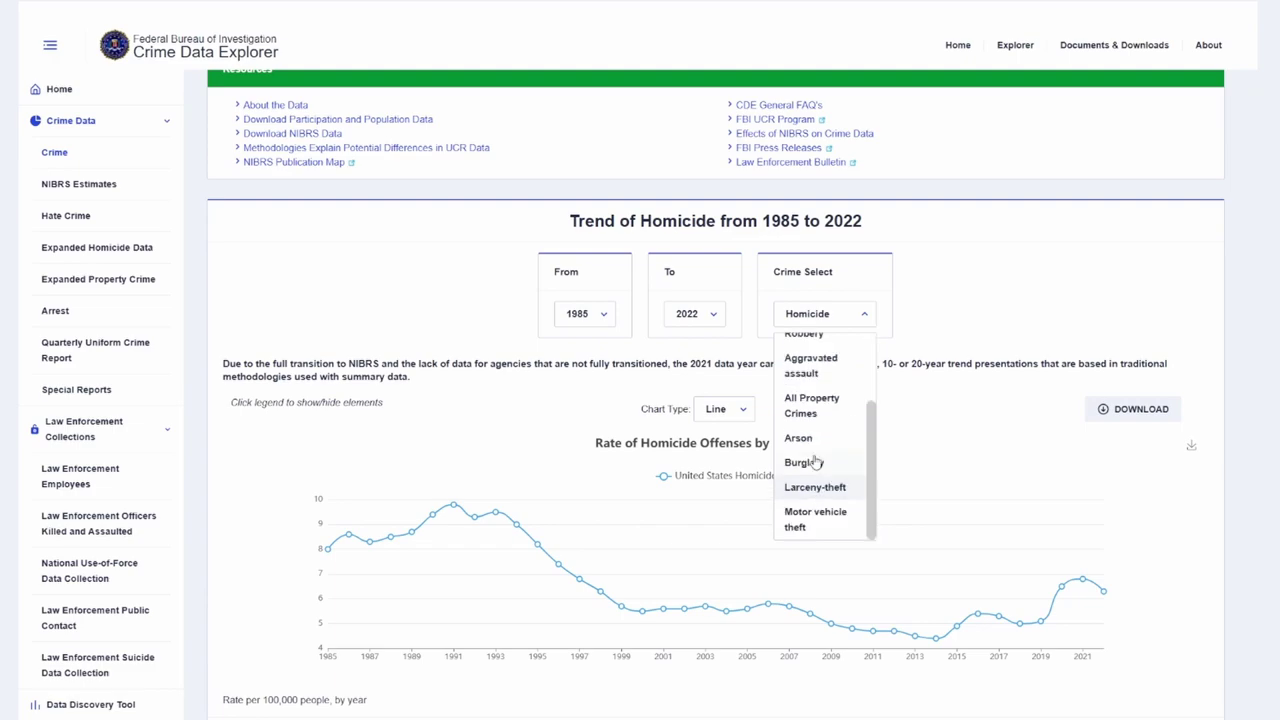
pyautogui.click(811, 405)
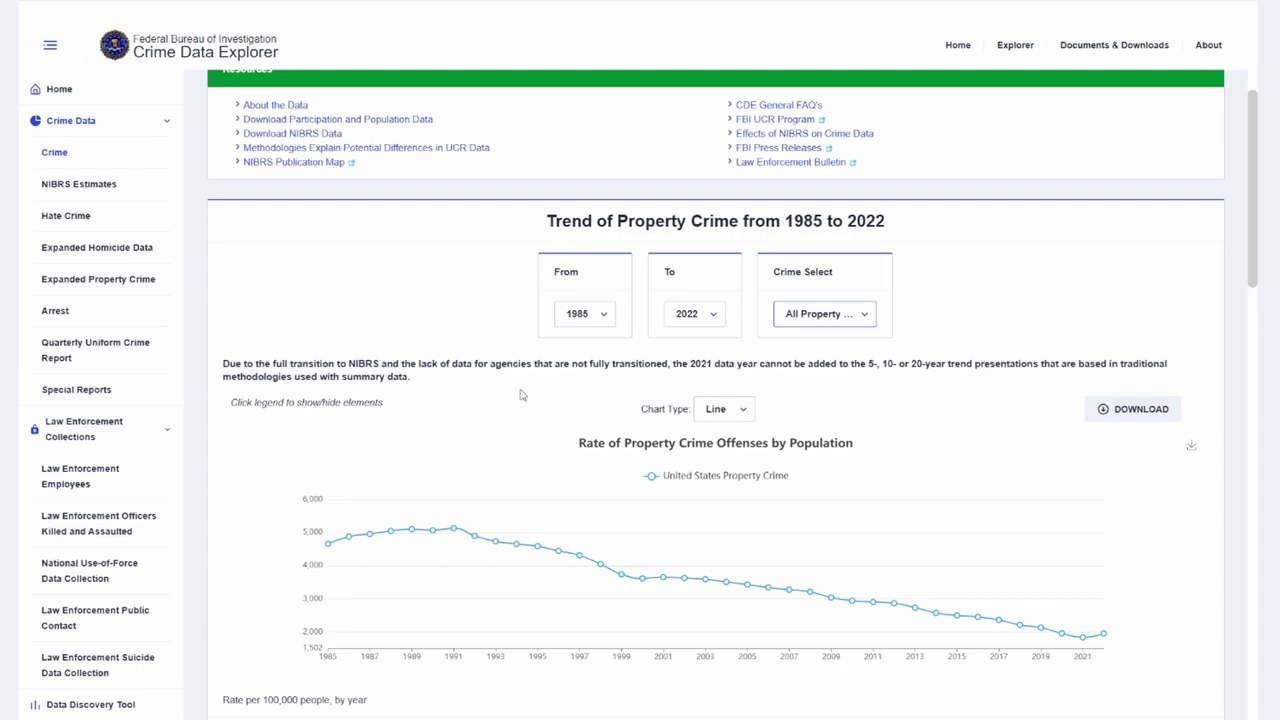
pyautogui.scroll(4, 522, 398)
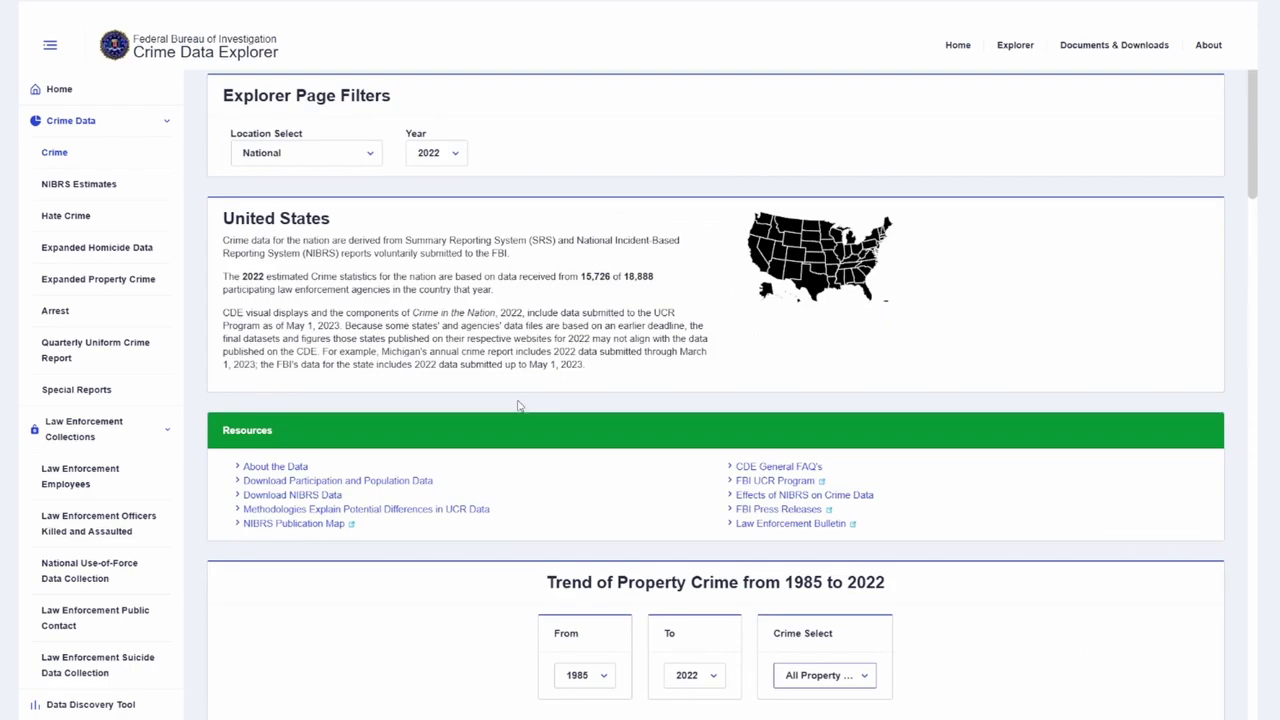
# Change the location level to State and show Alaska's data
pyautogui.click(341, 161)
pyautogui.click(298, 204)
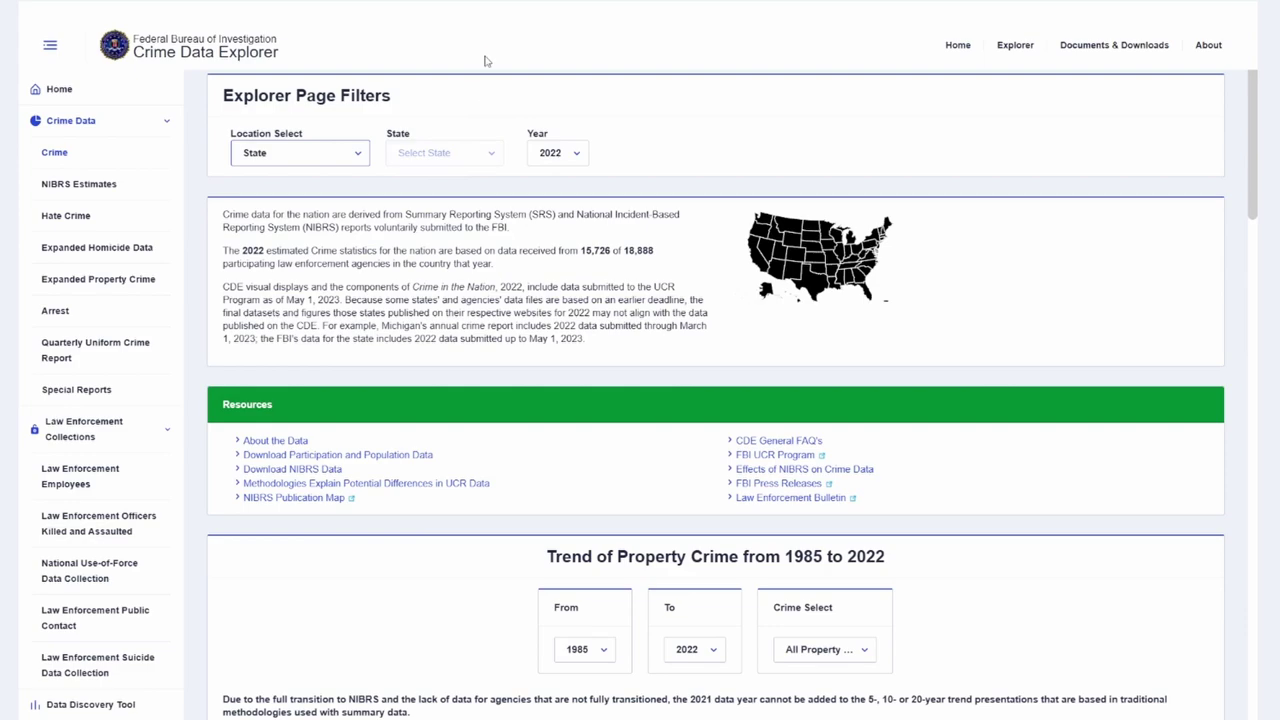
pyautogui.click(428, 159)
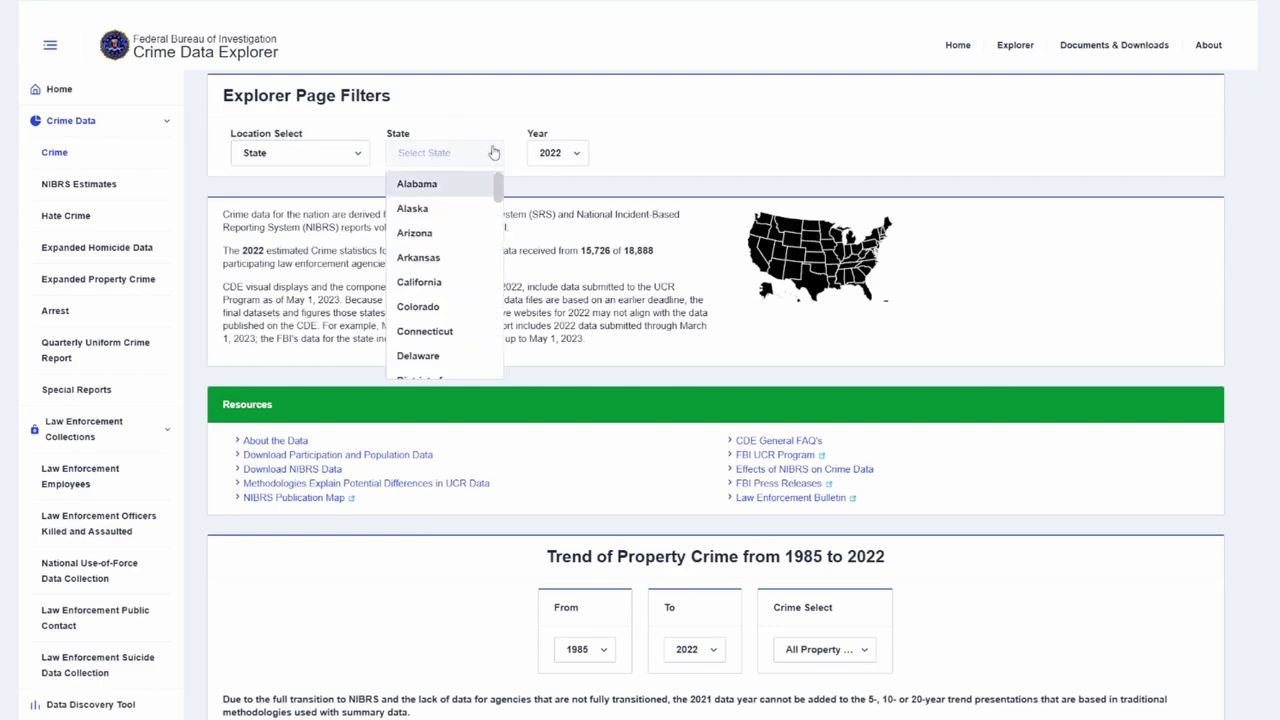
pyautogui.click(414, 208)
# Show Alaska's Homicide trend compared against the United States
pyautogui.scroll(-3, 470, 364)
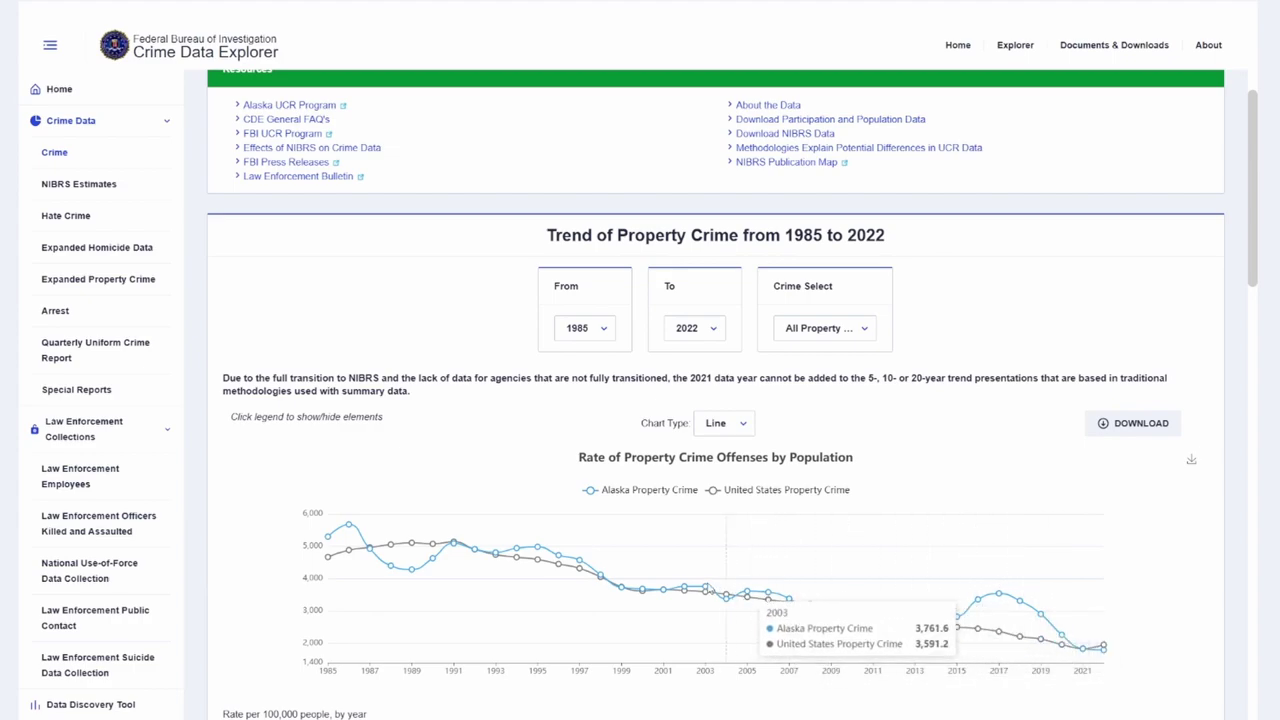
pyautogui.click(818, 328)
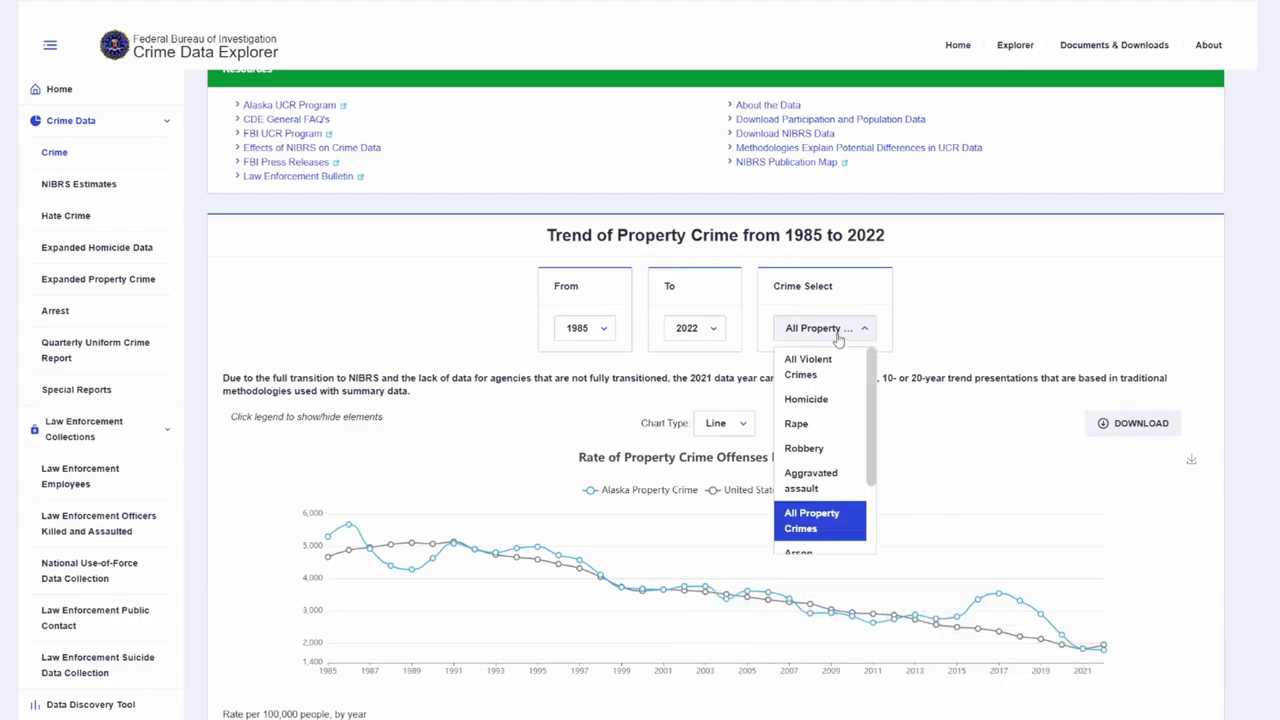
pyautogui.click(798, 400)
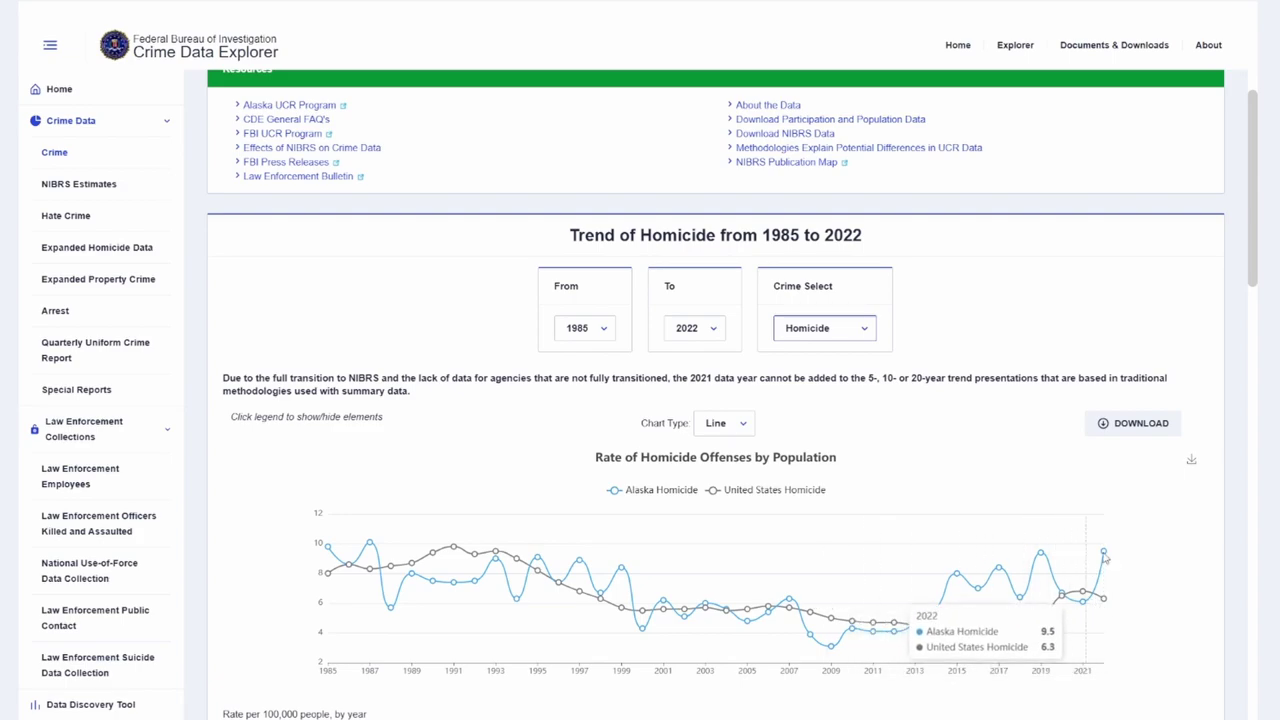
pyautogui.scroll(4, 438, 510)
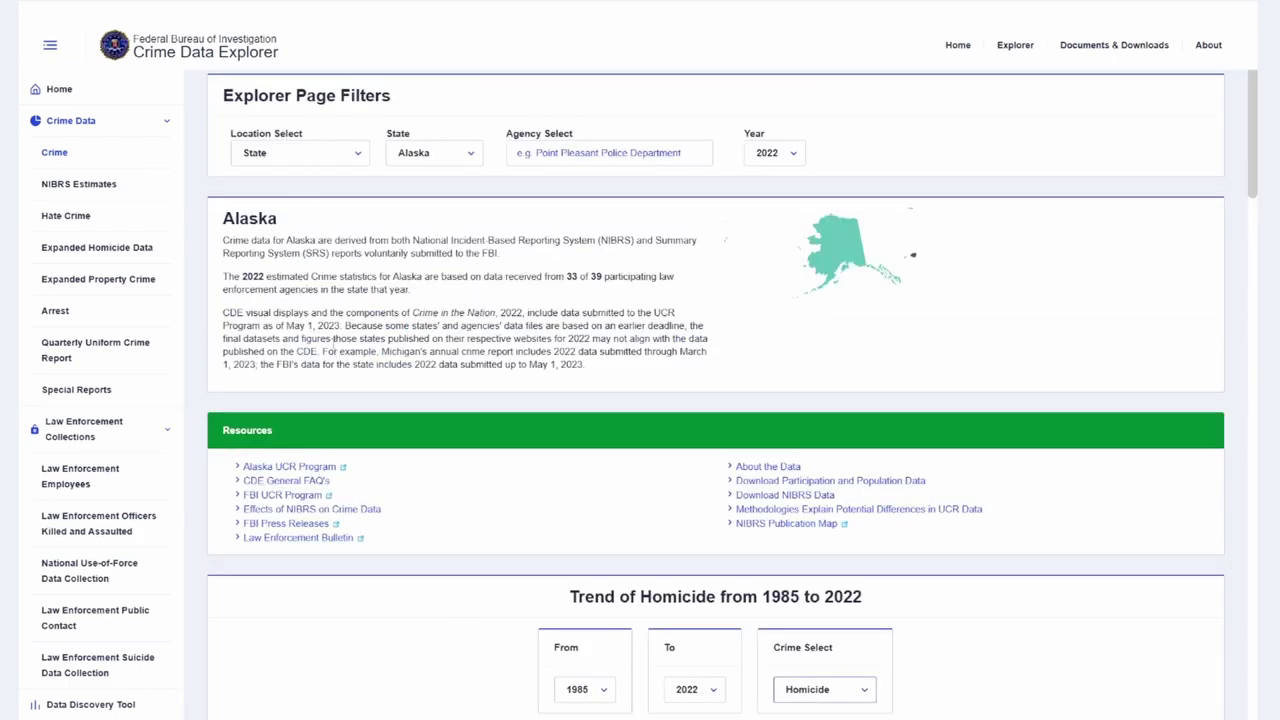
# Highlight Alaska's summary text, then clear the selection
pyautogui.scroll(-3, 336, 348)
pyautogui.scroll(3, 337, 350)
pyautogui.moveTo(222, 277); pyautogui.dragTo(436, 316)
pyautogui.click(422, 292)
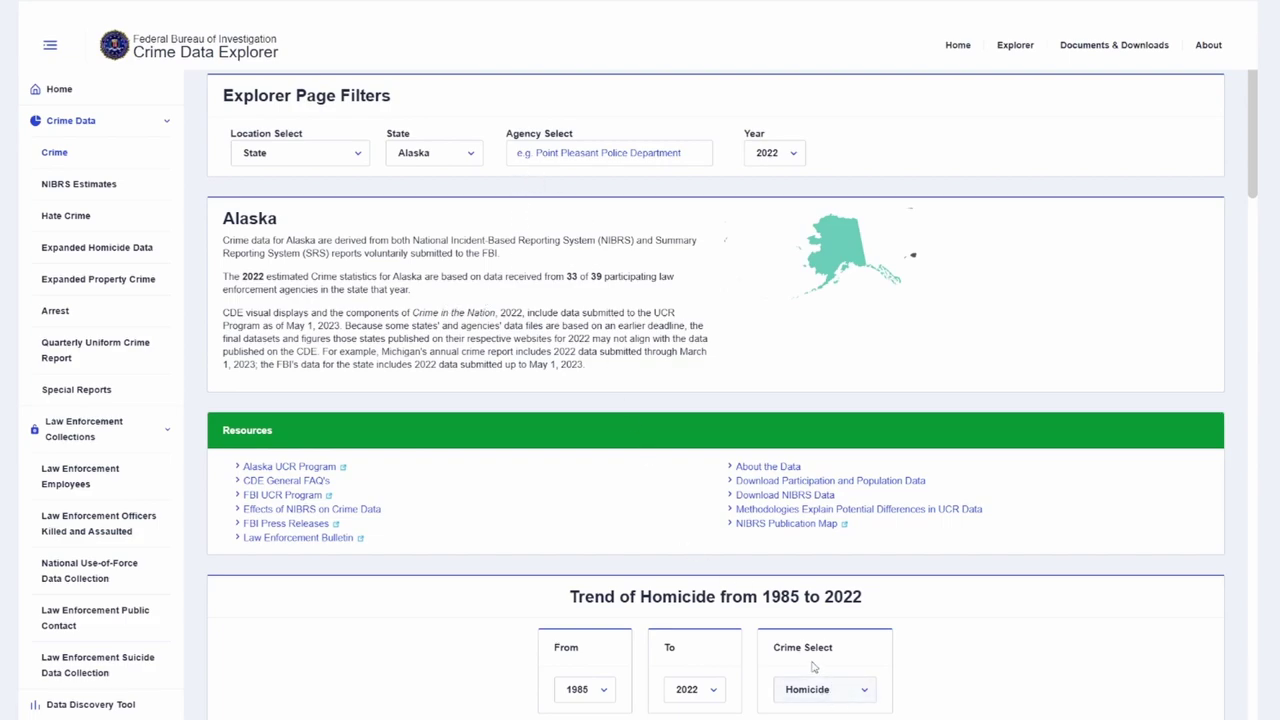
# Show Delaware's data and highlight its summary sentences, then clear the selection
pyautogui.click(421, 160)
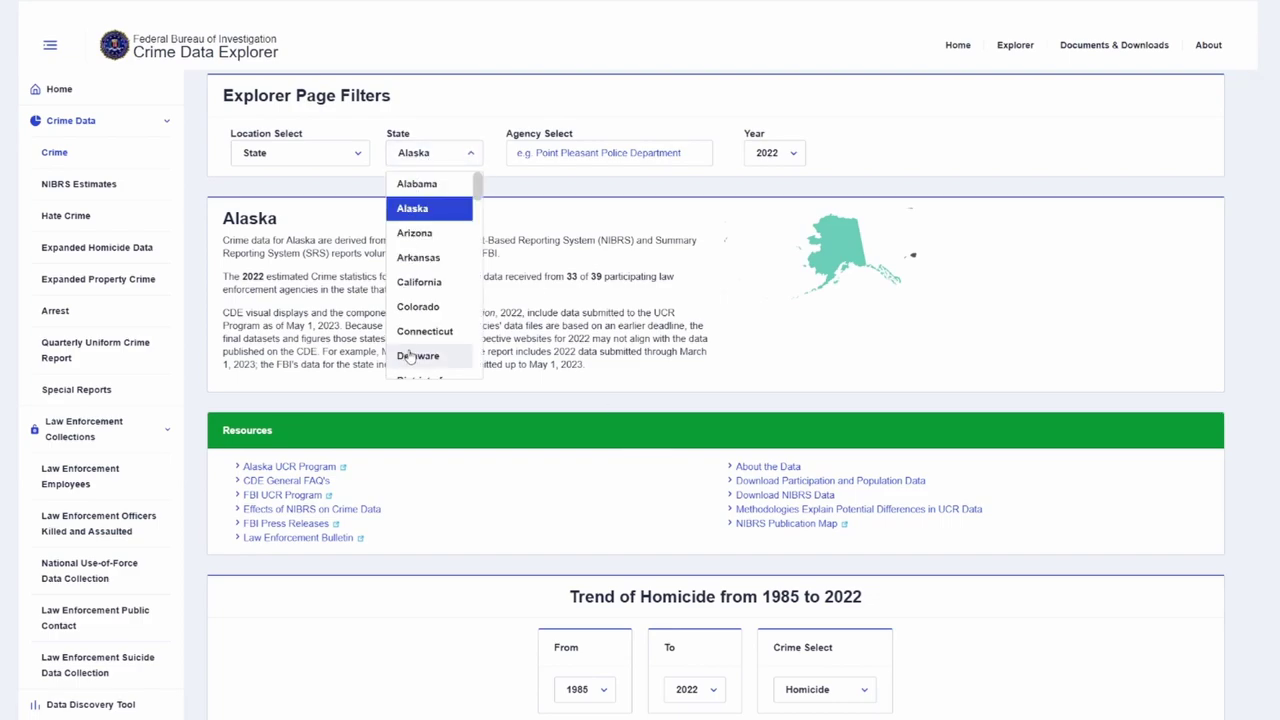
pyautogui.click(416, 354)
pyautogui.moveTo(378, 277); pyautogui.dragTo(590, 315)
pyautogui.click(500, 322)
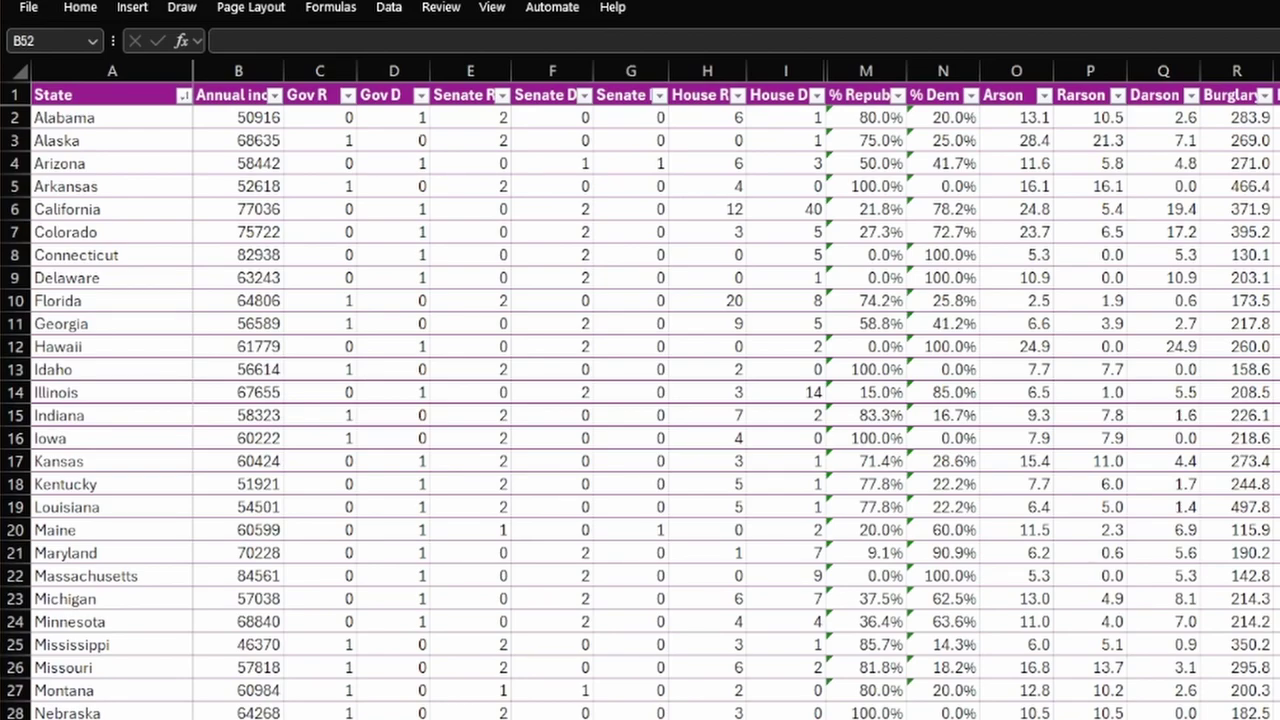
pyautogui.click(118, 124)
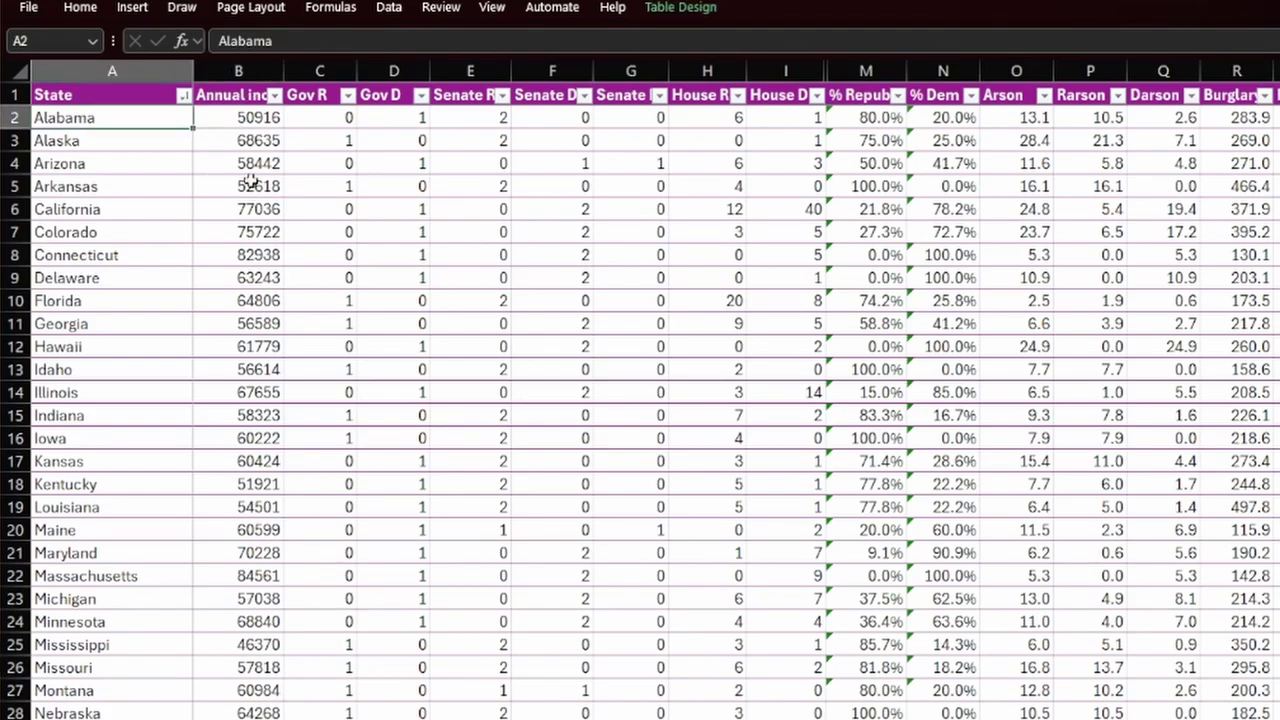
pyautogui.click(332, 119)
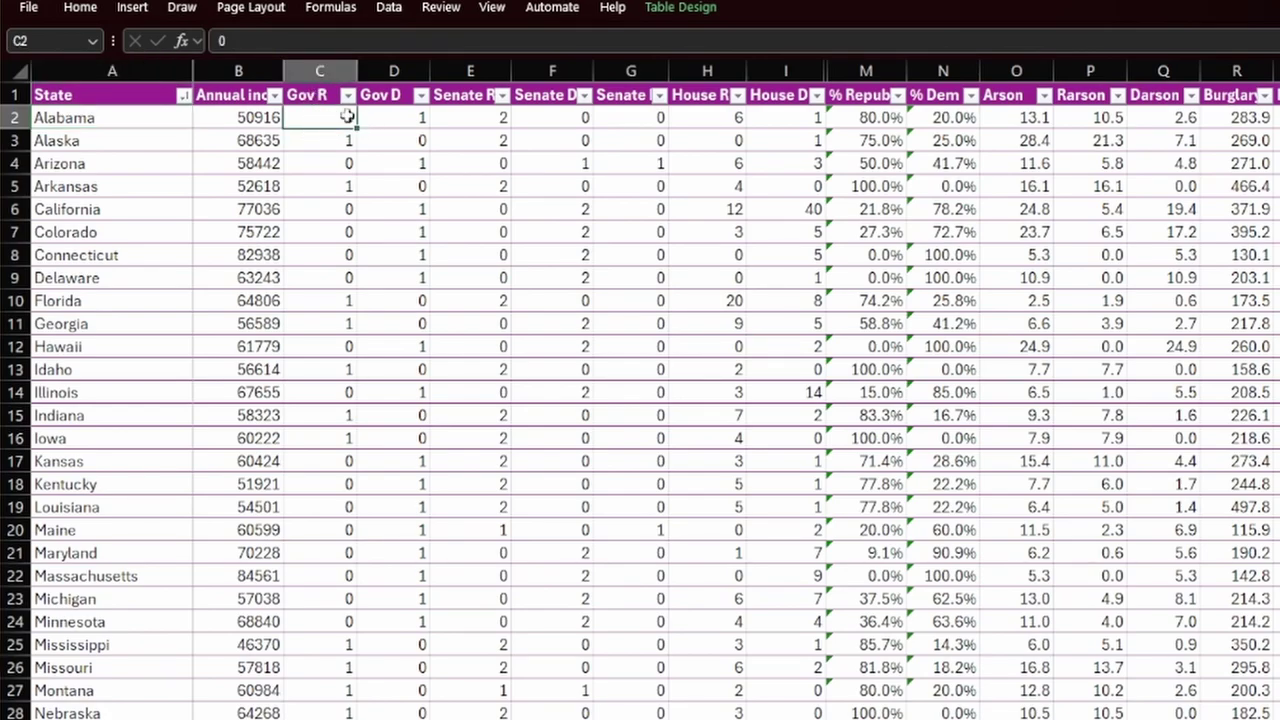
pyautogui.click(402, 116)
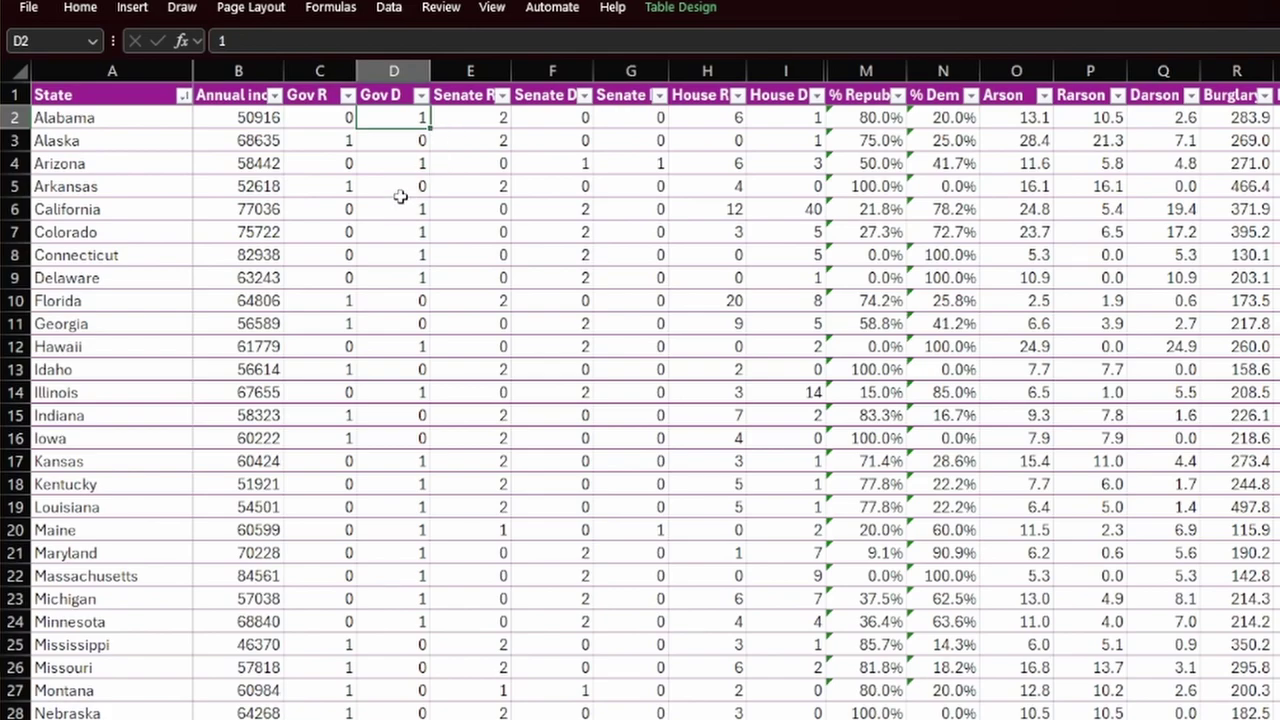
pyautogui.click(471, 116)
pyautogui.click(546, 118)
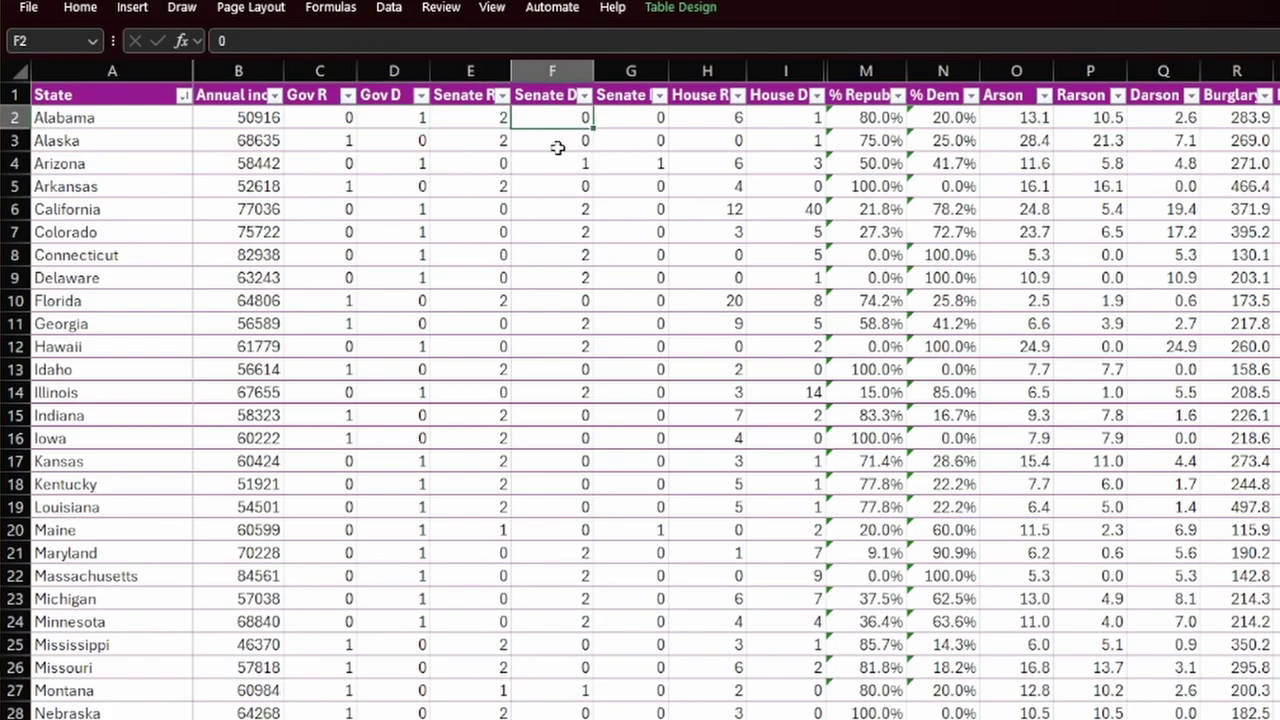
pyautogui.click(631, 125)
pyautogui.click(716, 120)
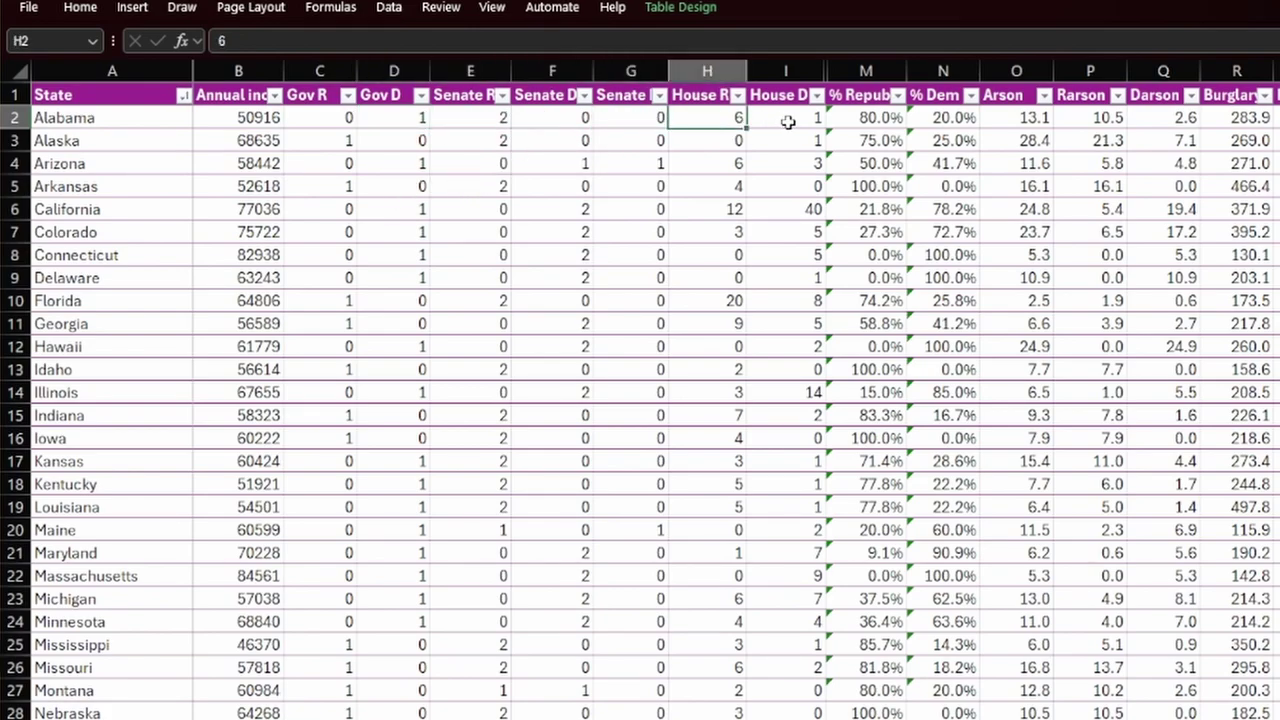
pyautogui.click(789, 122)
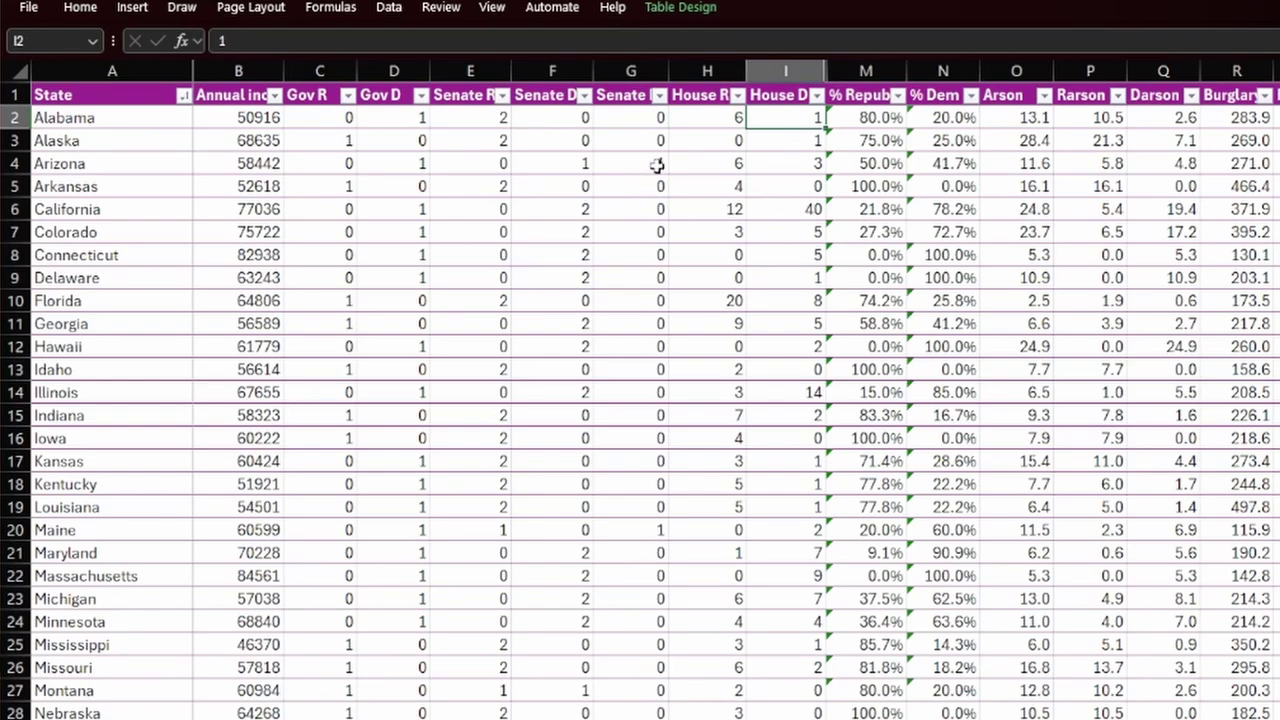
pyautogui.click(862, 124)
pyautogui.click(950, 118)
pyautogui.click(920, 145)
pyautogui.click(855, 160)
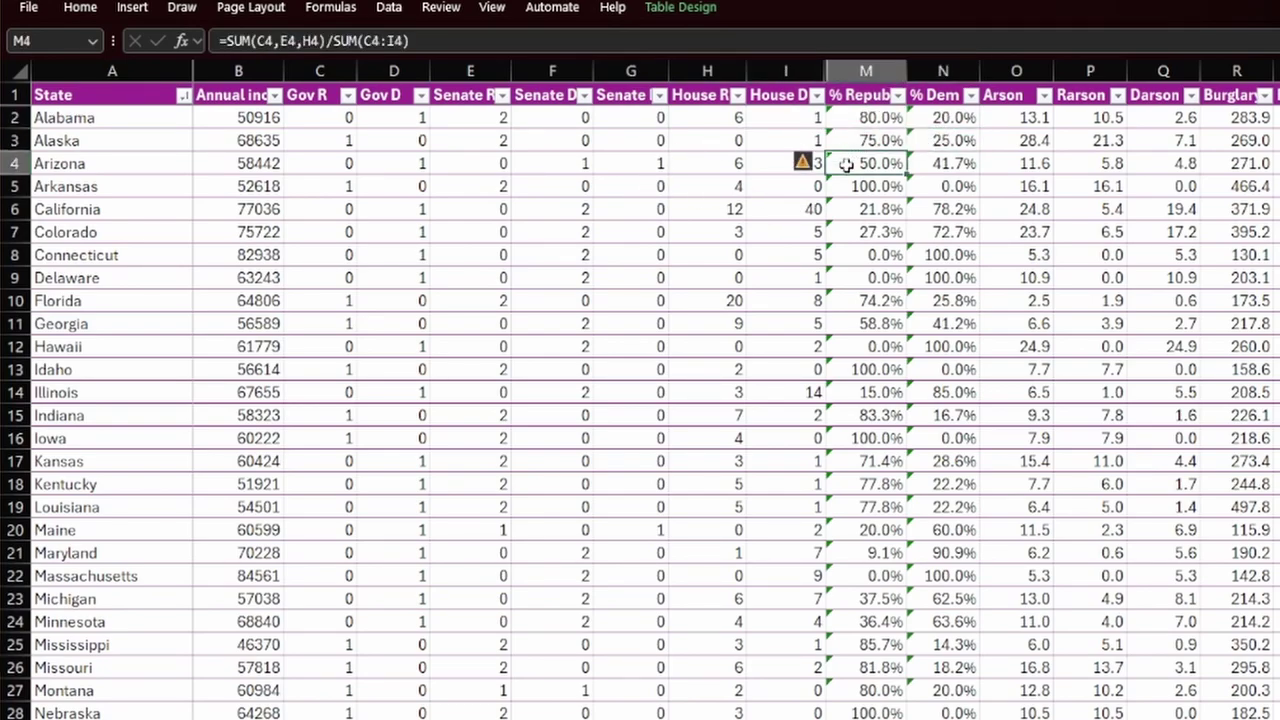
pyautogui.click(942, 184)
pyautogui.click(890, 188)
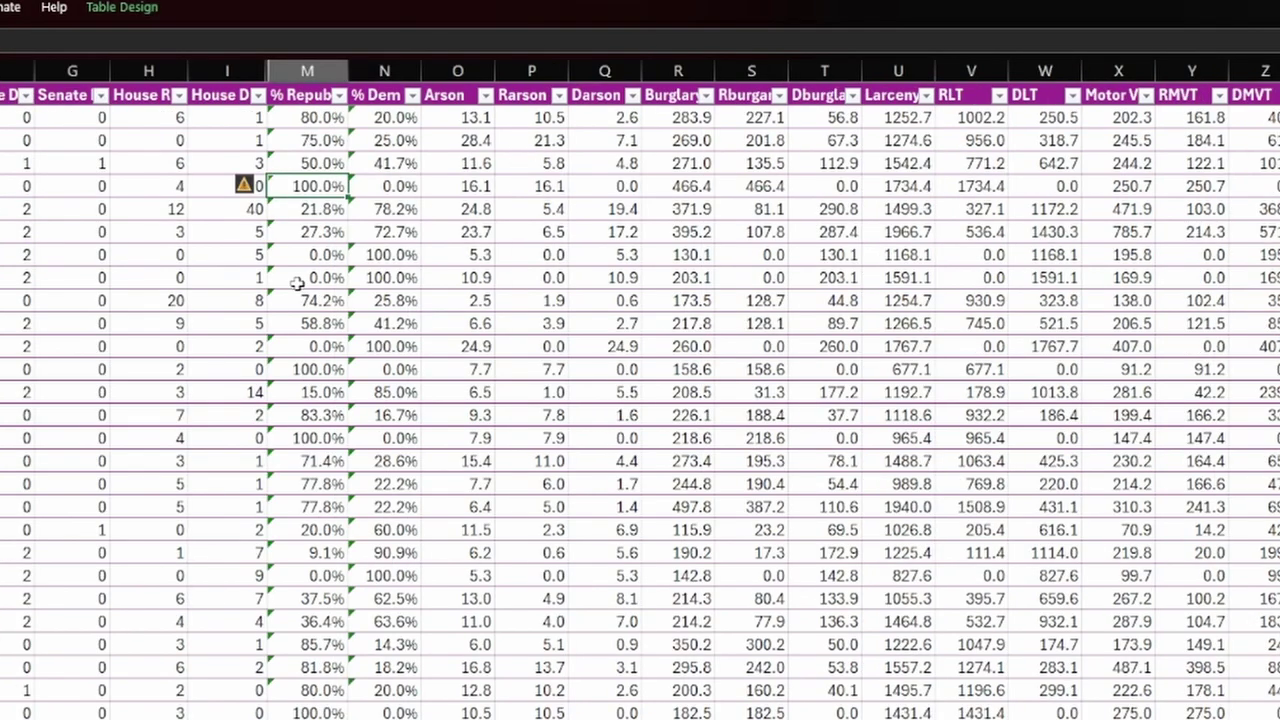
pyautogui.click(480, 160)
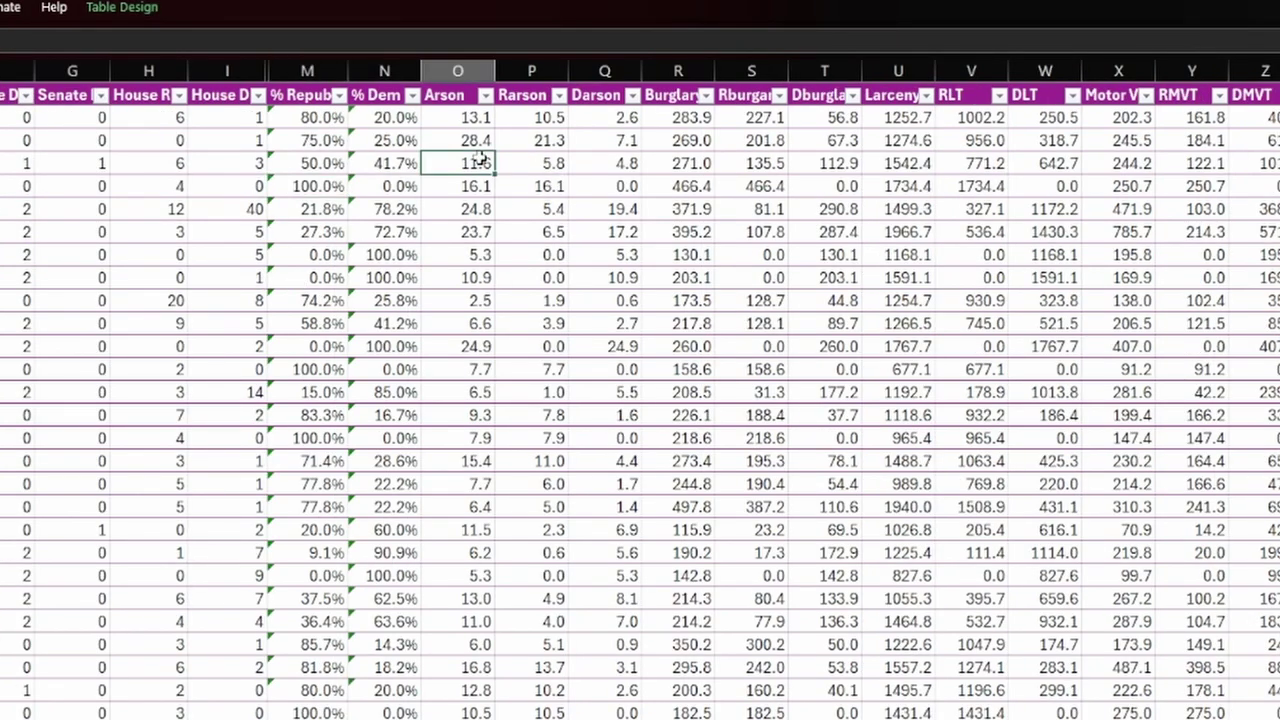
pyautogui.click(472, 121)
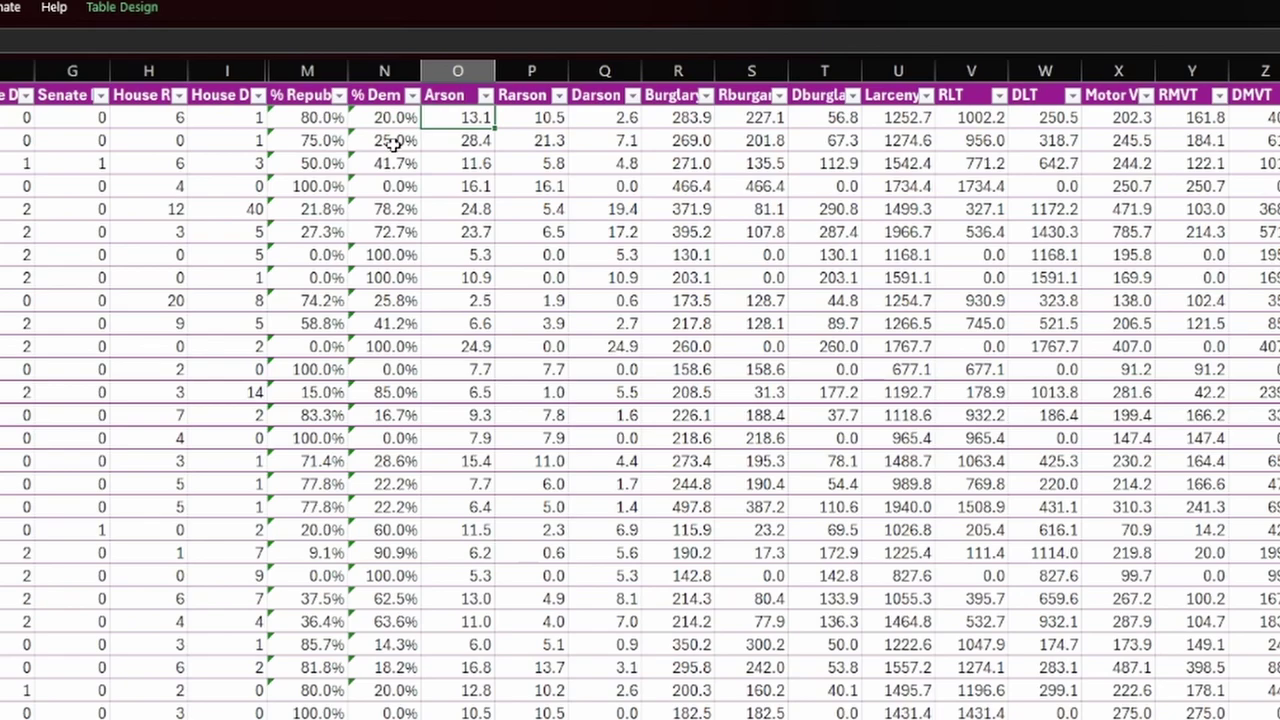
pyautogui.click(526, 118)
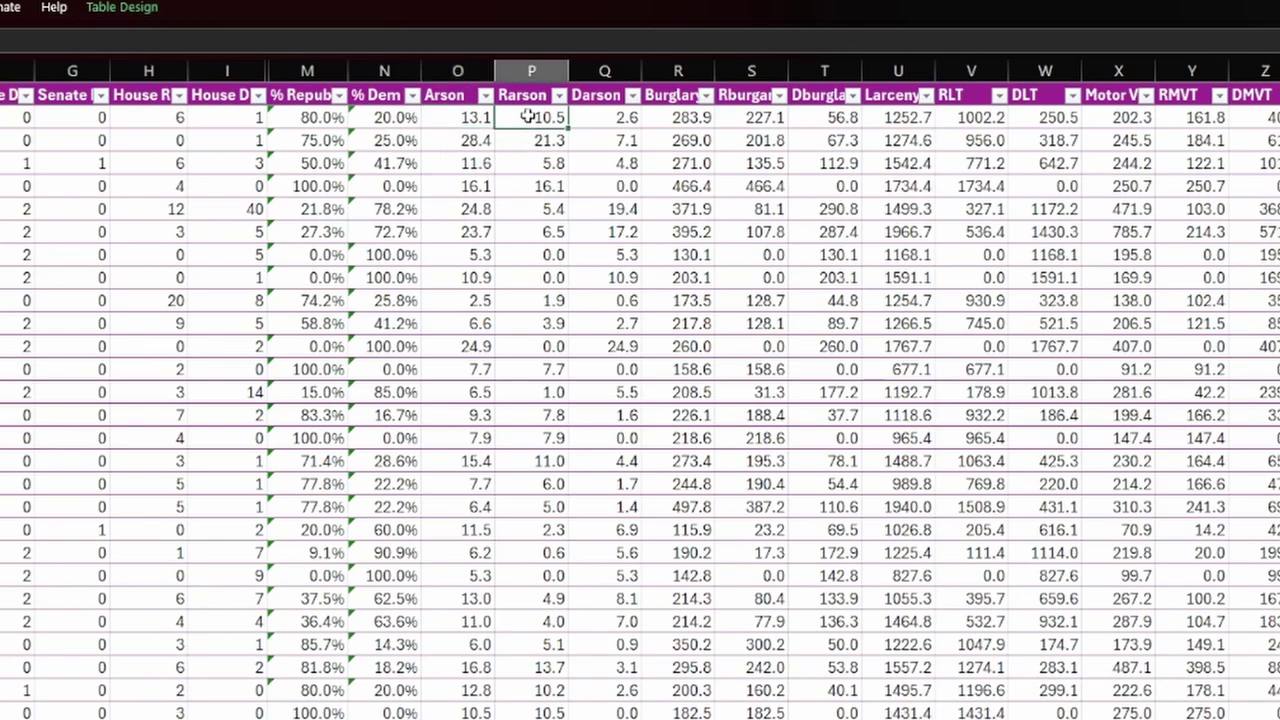
pyautogui.click(591, 120)
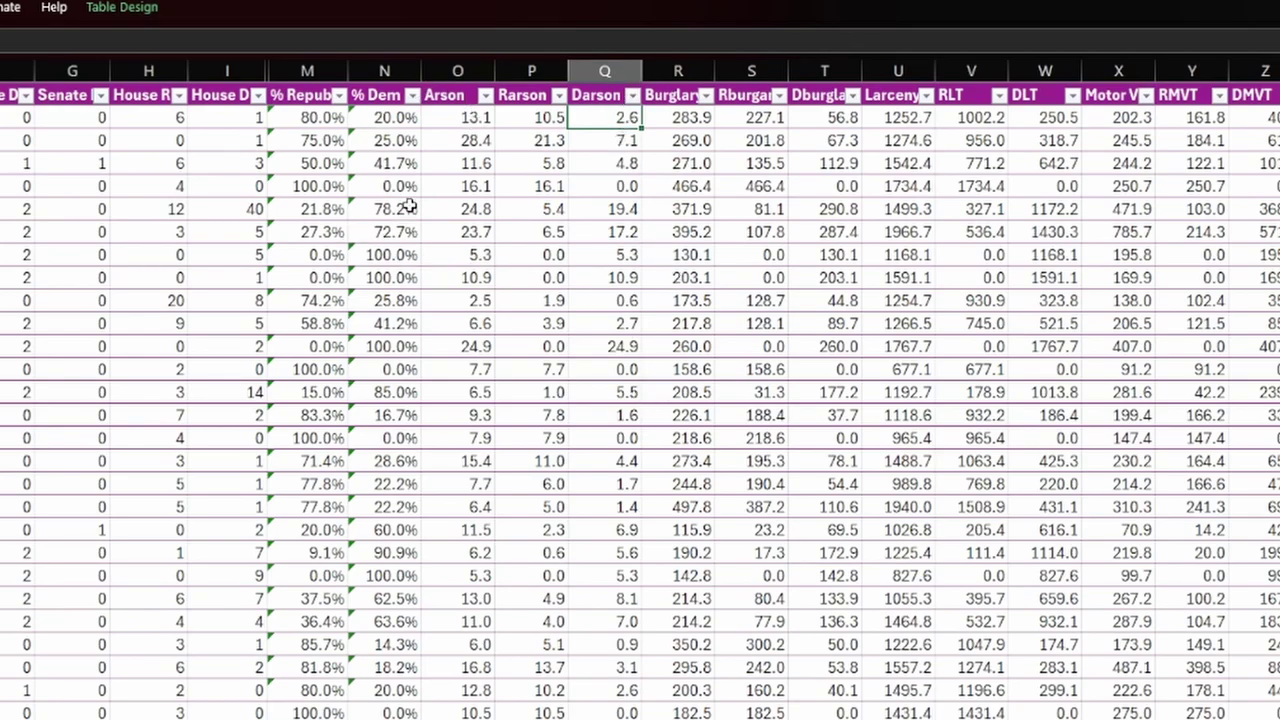
# Scroll down to the totals and Republican/Democrat ratio row below the state table
pyautogui.scroll(-6, 1005, 492)
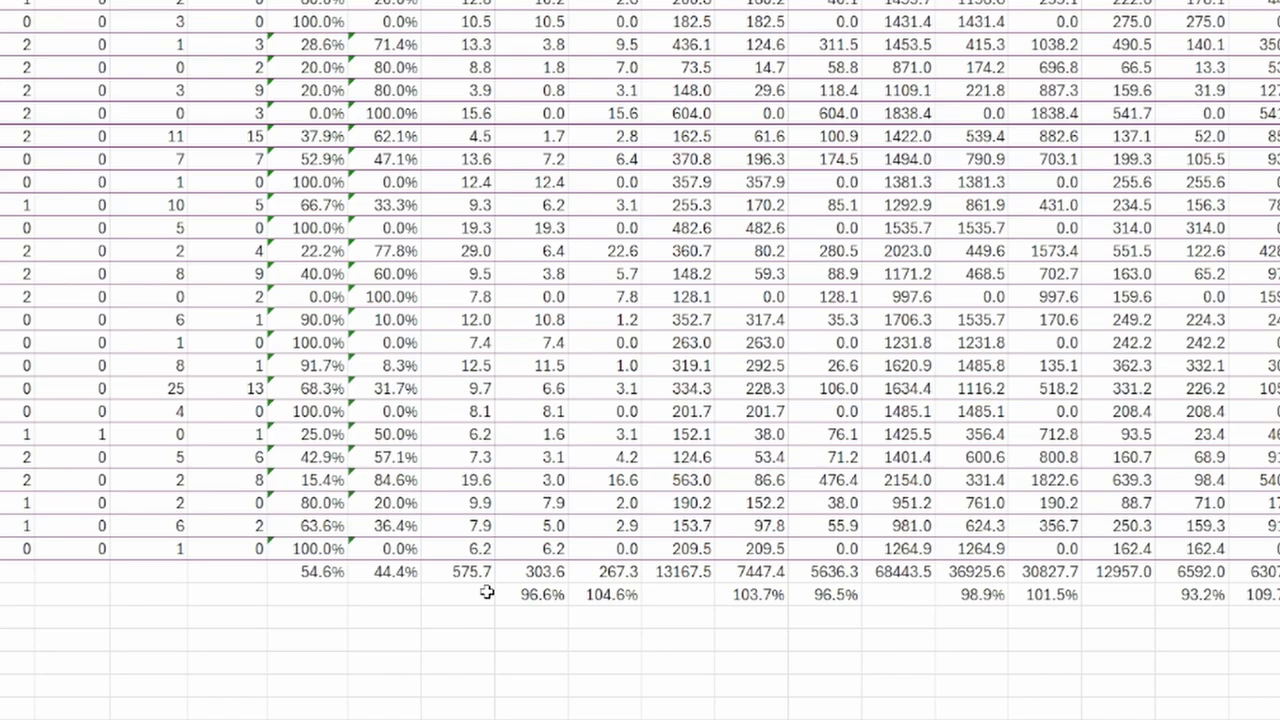
# Select the 54.6% overall Republican share total cell
pyautogui.click(316, 578)
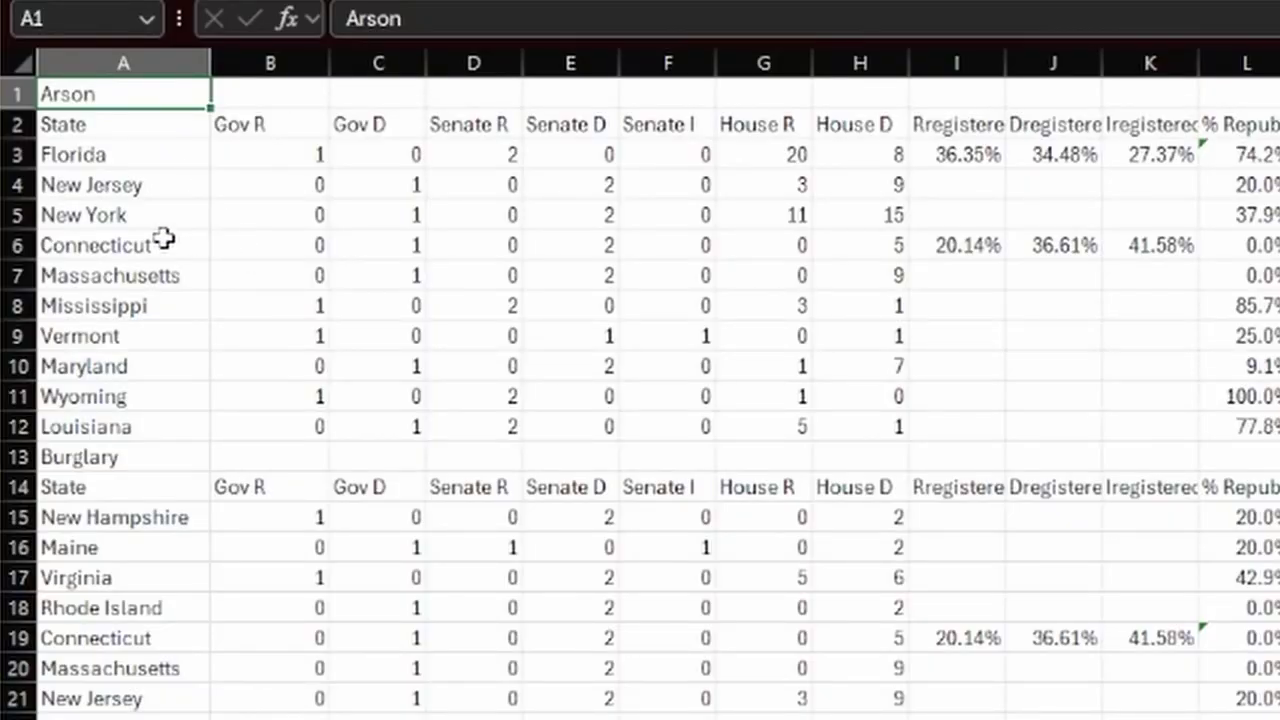
# Browse the Burglary, Larceny and MVT top-ten state lists
pyautogui.scroll(-1, 170, 460)
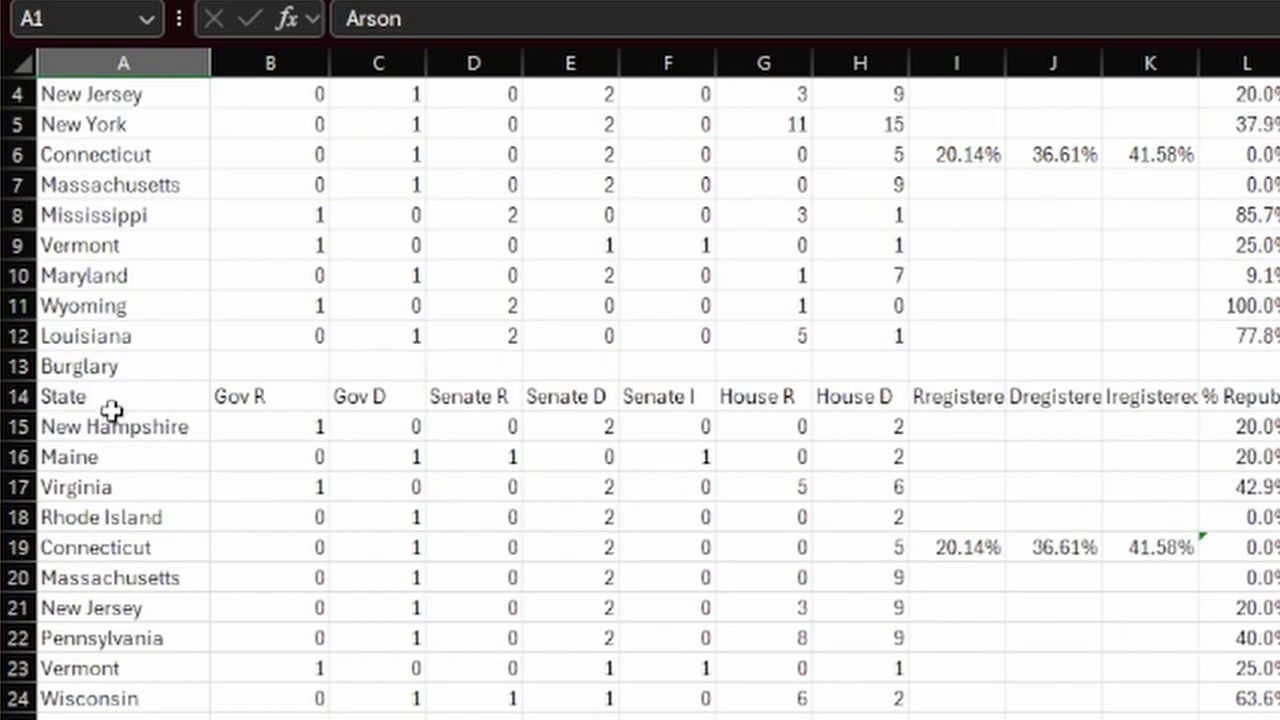
pyautogui.click(150, 376)
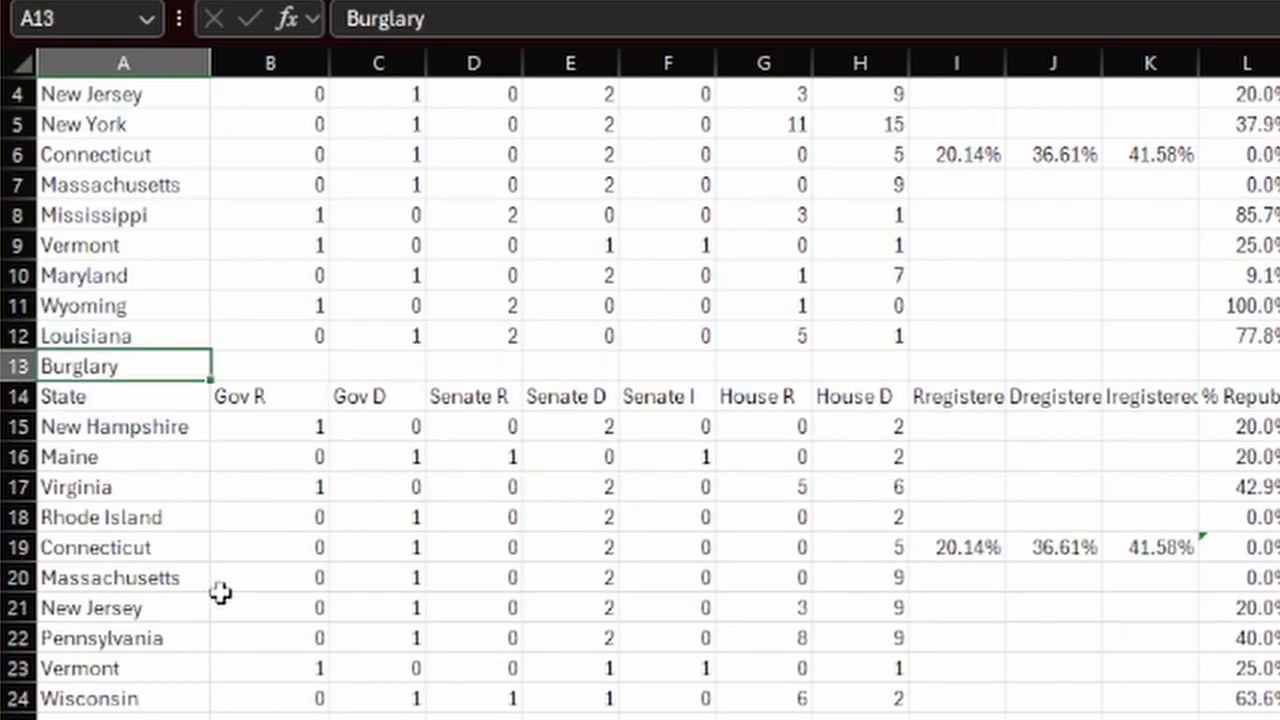
pyautogui.click(86, 713)
pyautogui.scroll(-3, 640, 400)
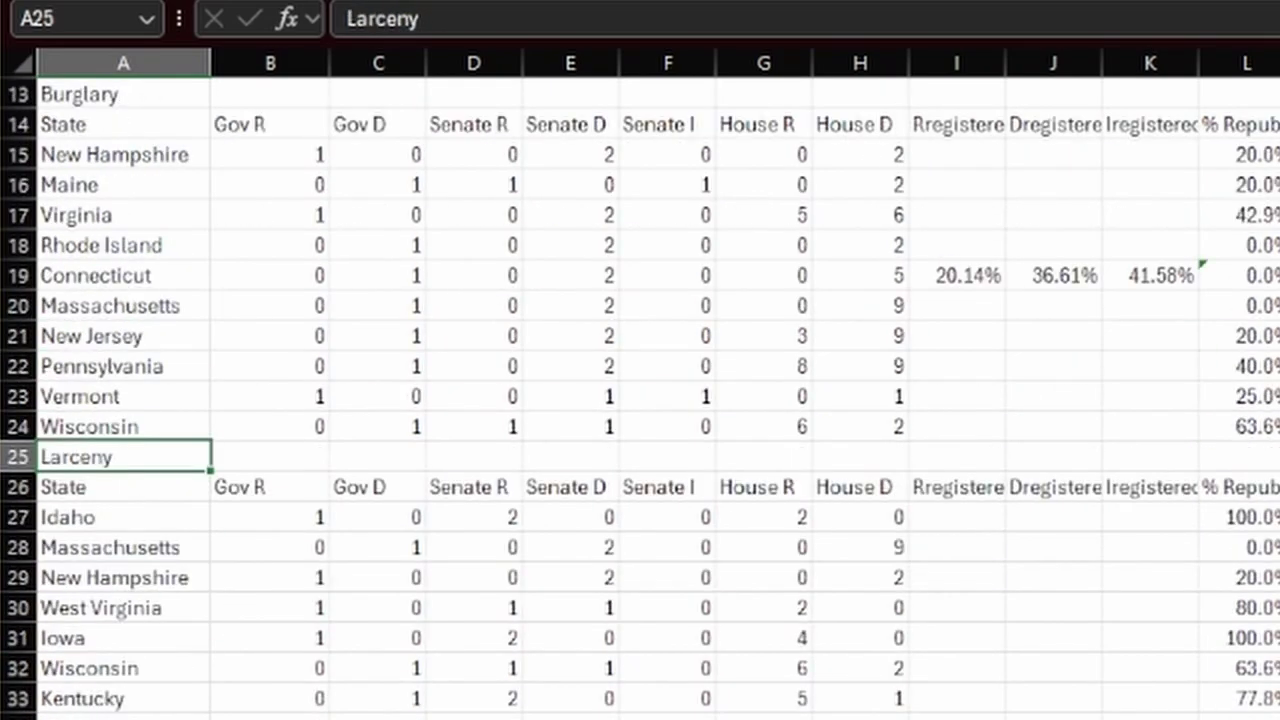
pyautogui.hotkey('ctrl', 'Down')
pyautogui.hotkey('ctrl', 'Down')
pyautogui.scroll(-10, 357, 409)
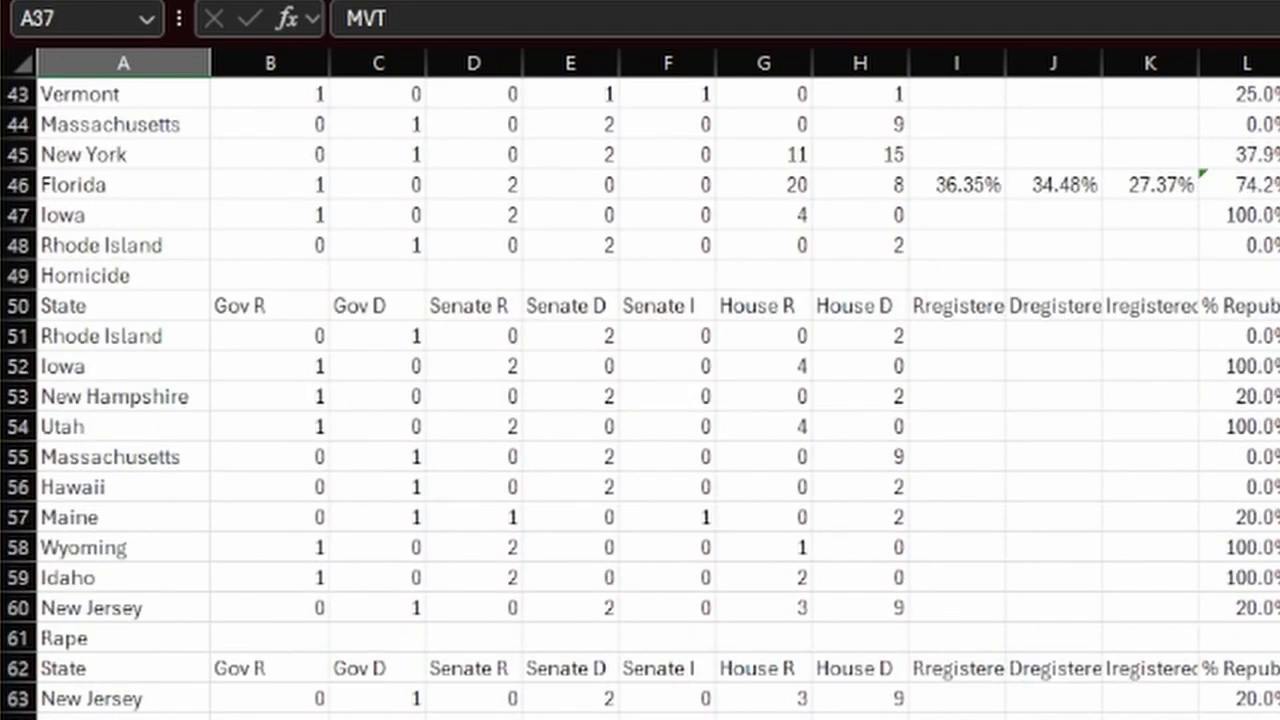
pyautogui.scroll(-6, 1017, 480)
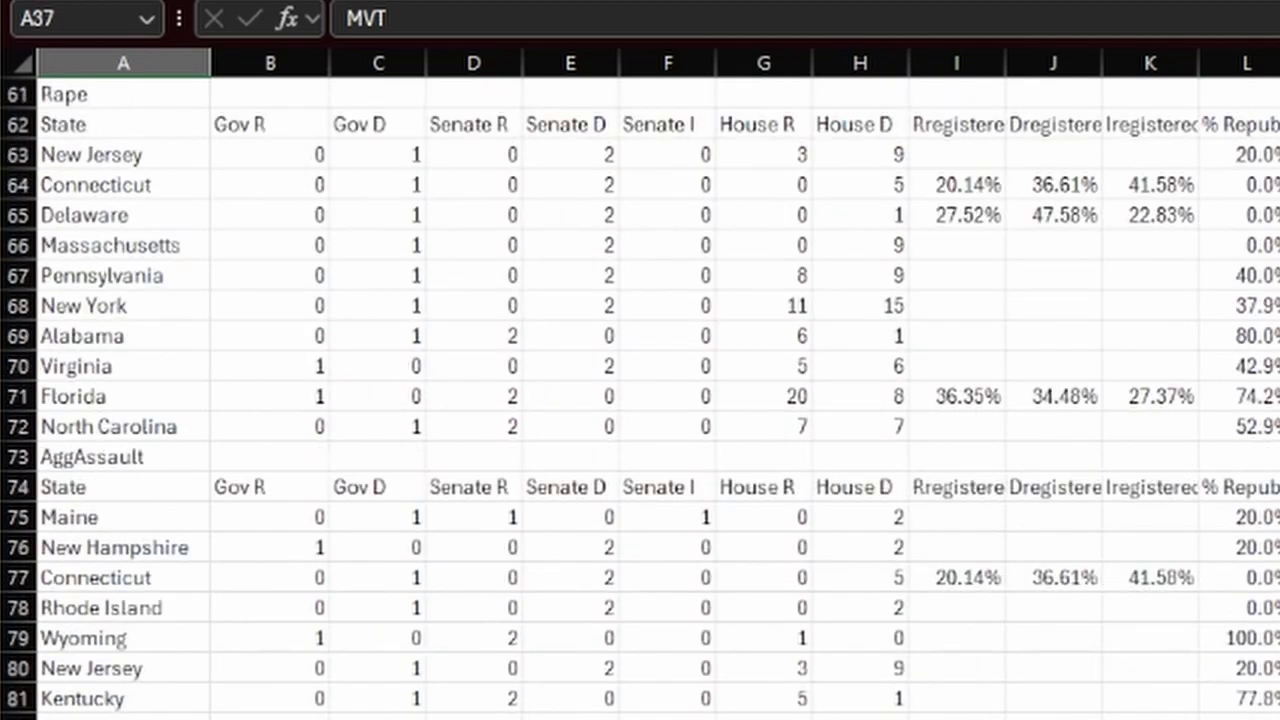
pyautogui.scroll(-1, 640, 390)
# Go to the state summary table, selecting the counts of 1 and Massachusetts
pyautogui.click(100, 719)
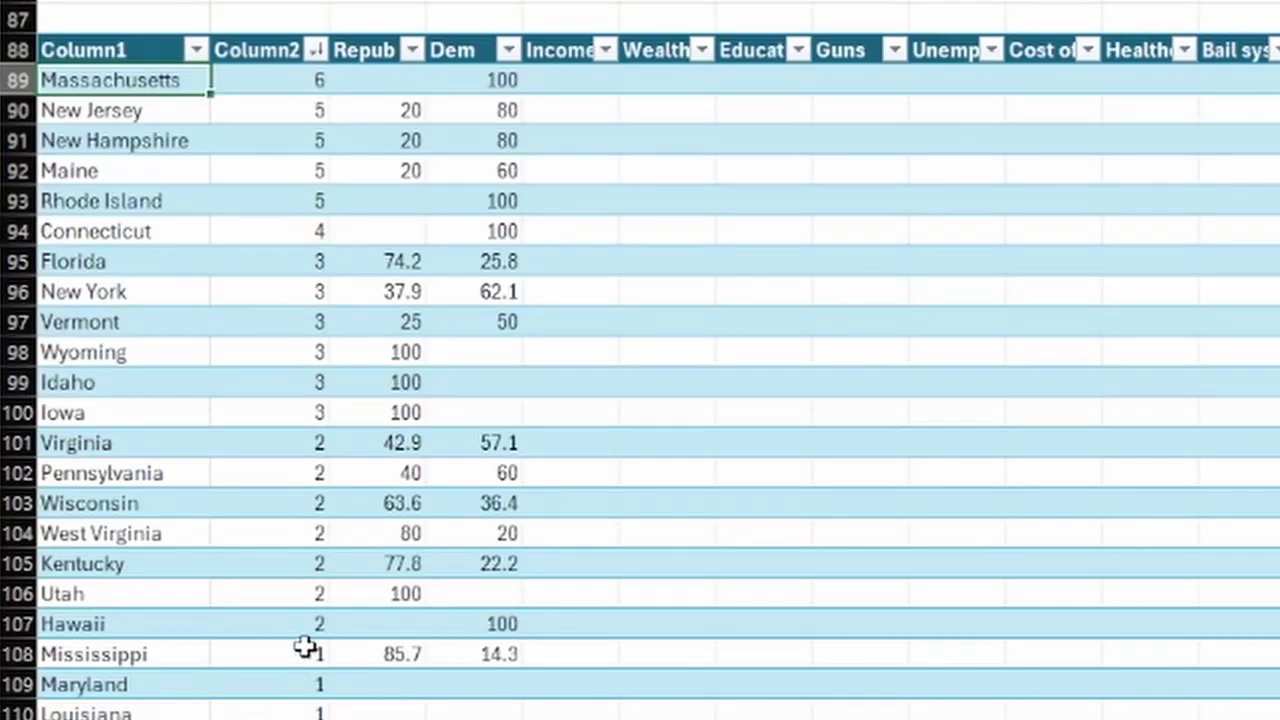
pyautogui.moveTo(306, 719); pyautogui.dragTo(290, 719)
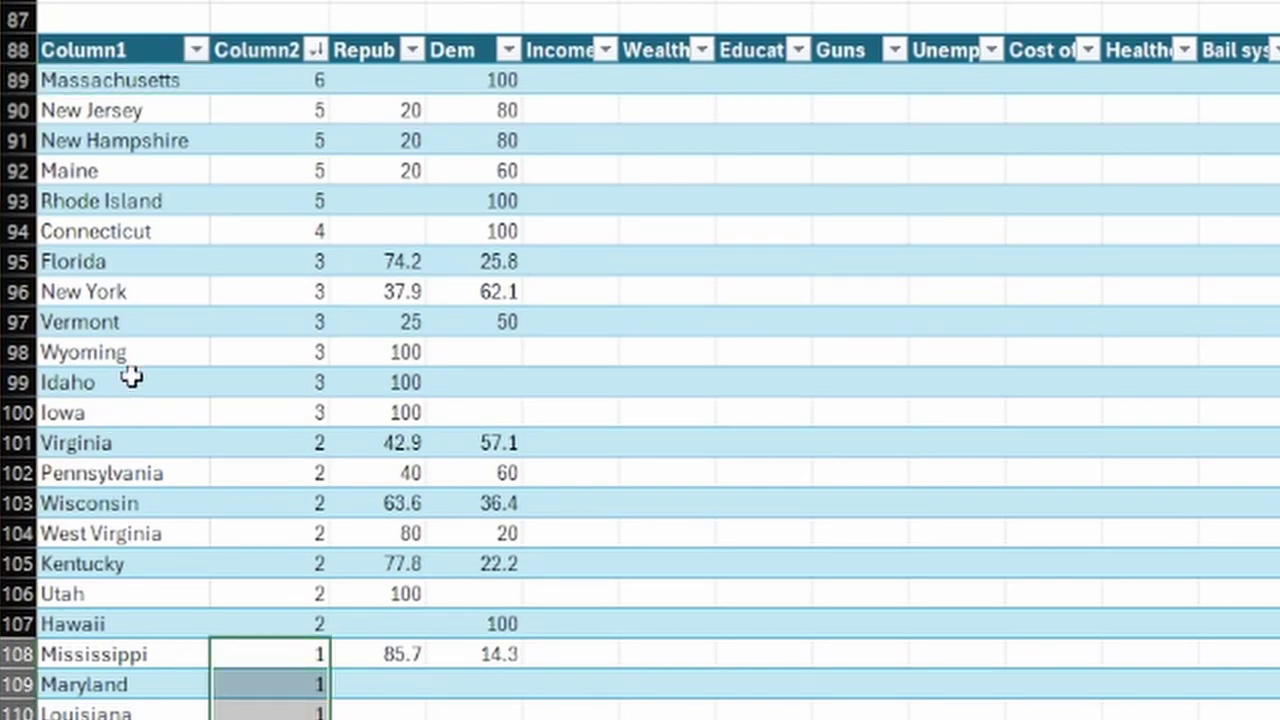
pyautogui.click(101, 83)
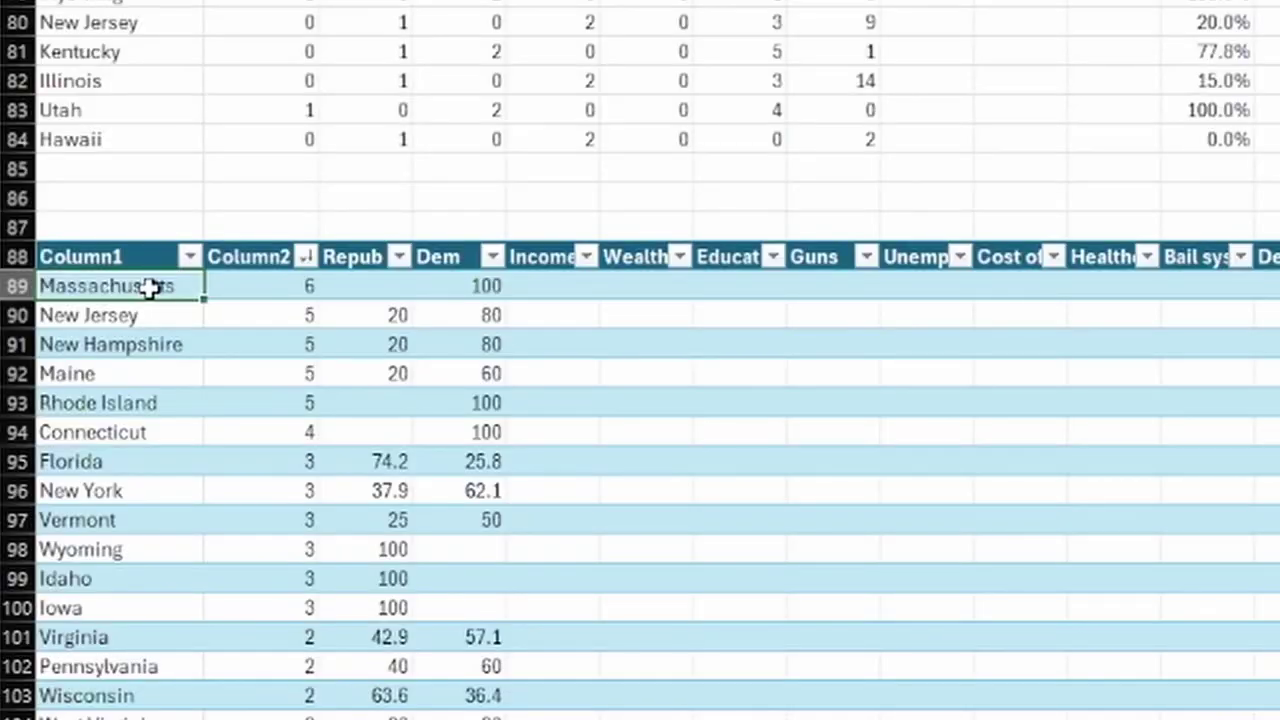
pyautogui.moveTo(149, 286); pyautogui.dragTo(163, 417)
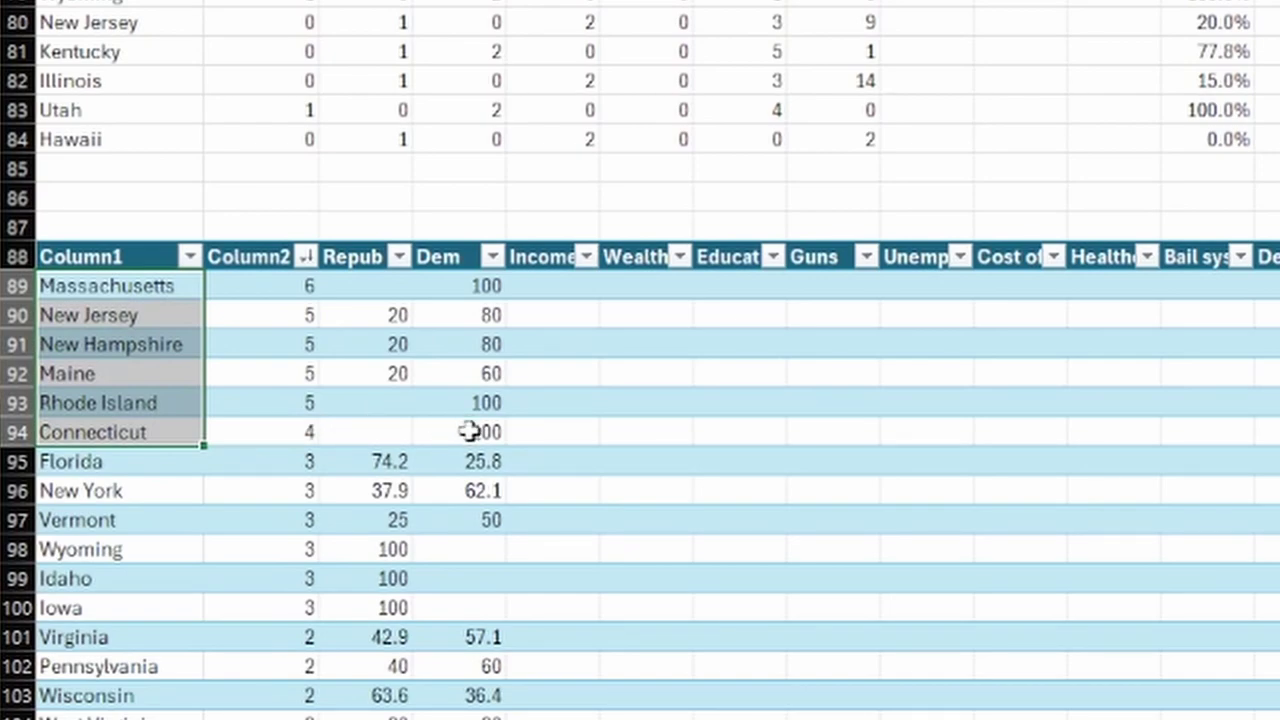
pyautogui.moveTo(480, 426); pyautogui.dragTo(460, 295)
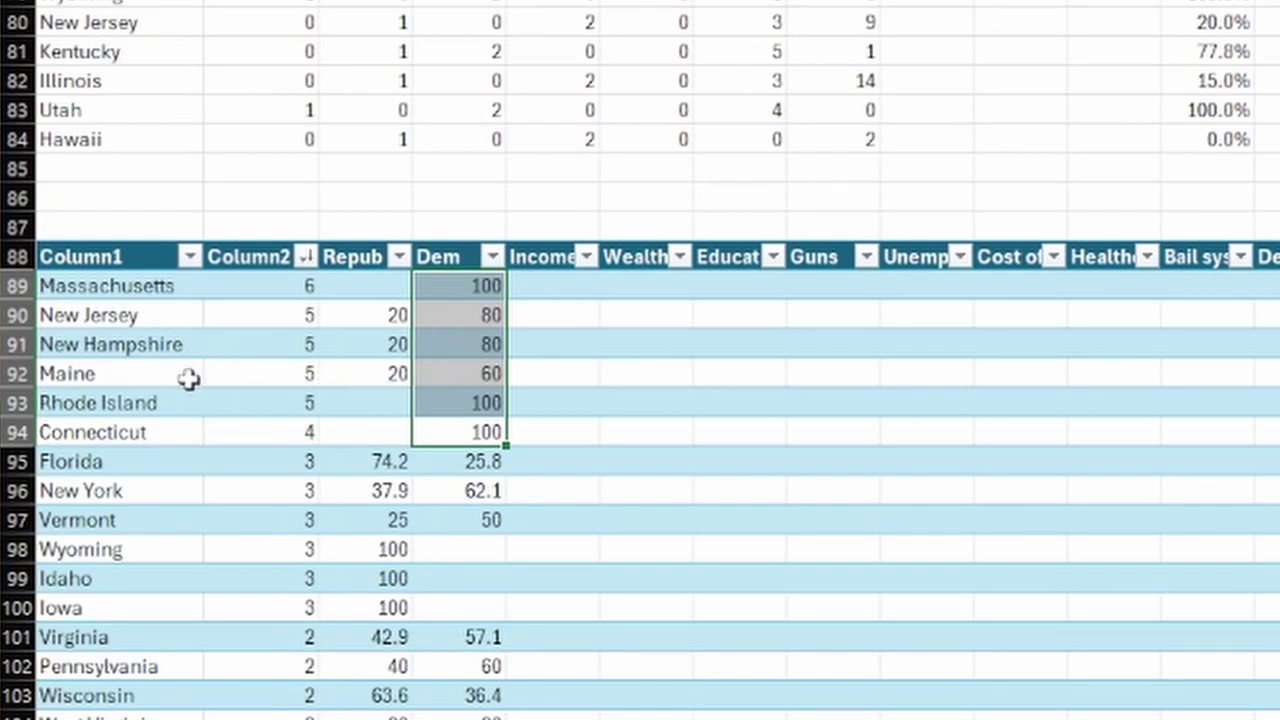
pyautogui.click(140, 288)
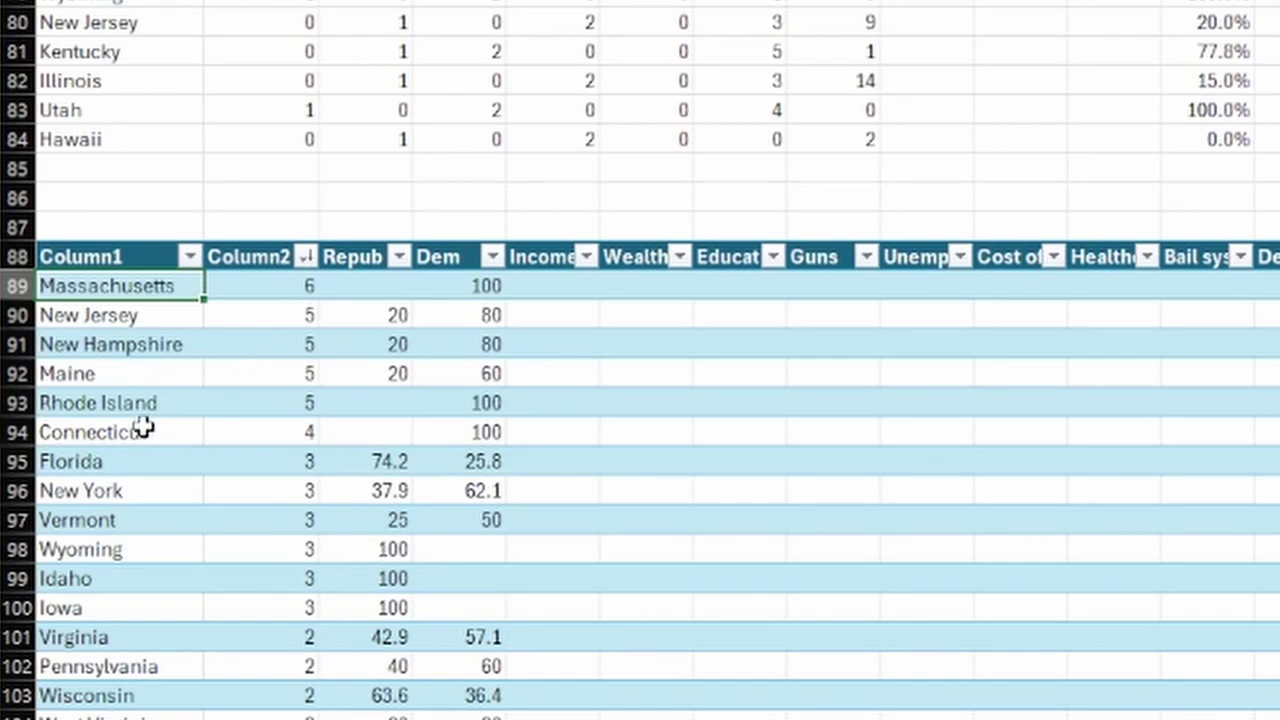
pyautogui.click(118, 463)
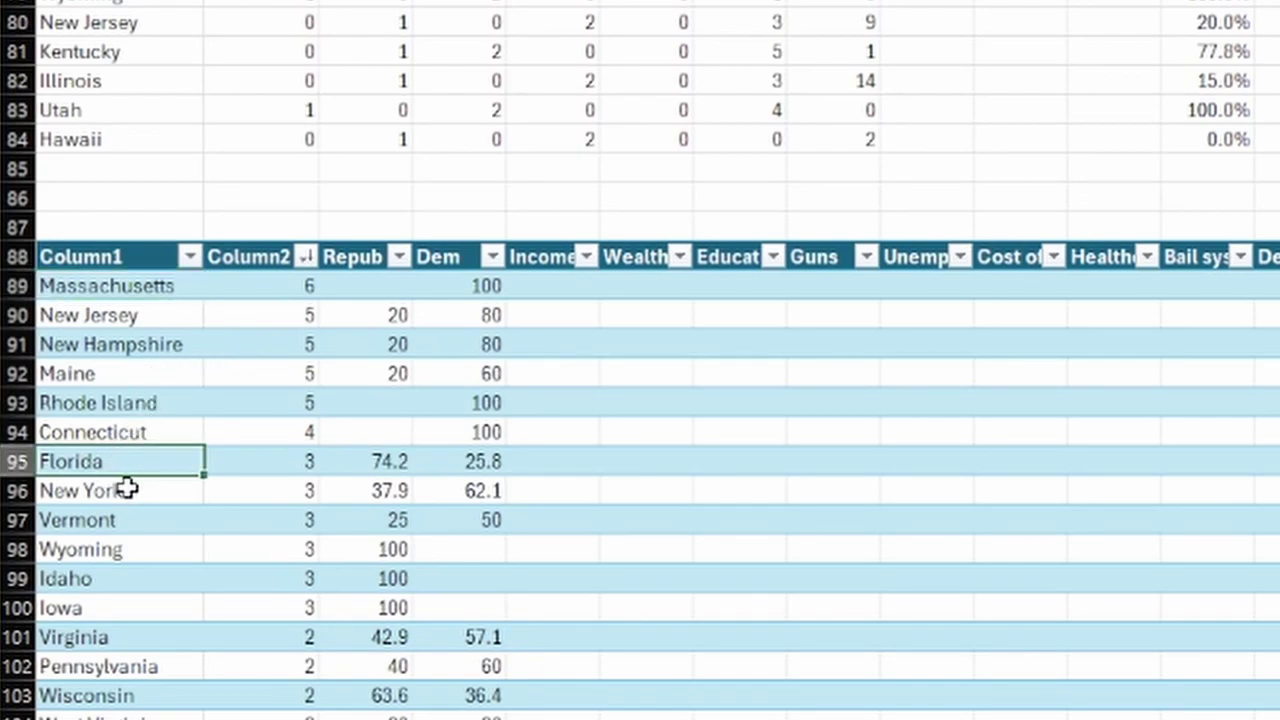
pyautogui.click(145, 557)
pyautogui.click(148, 580)
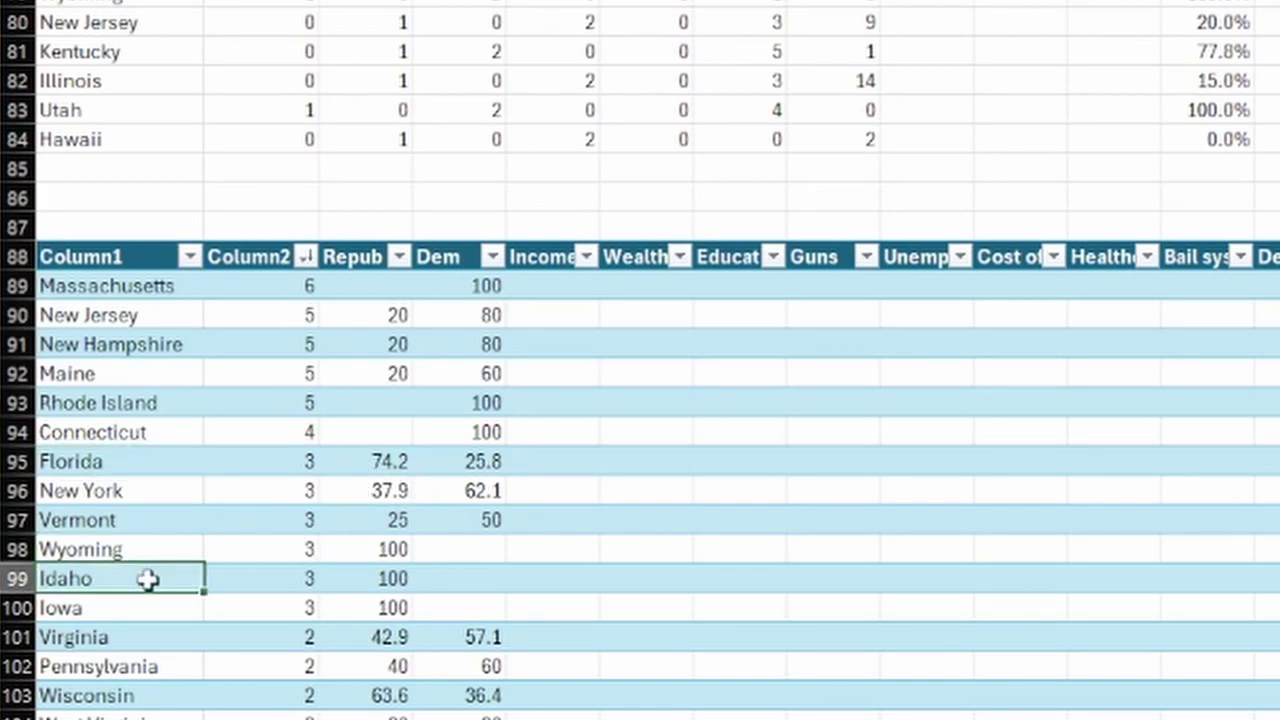
pyautogui.click(152, 606)
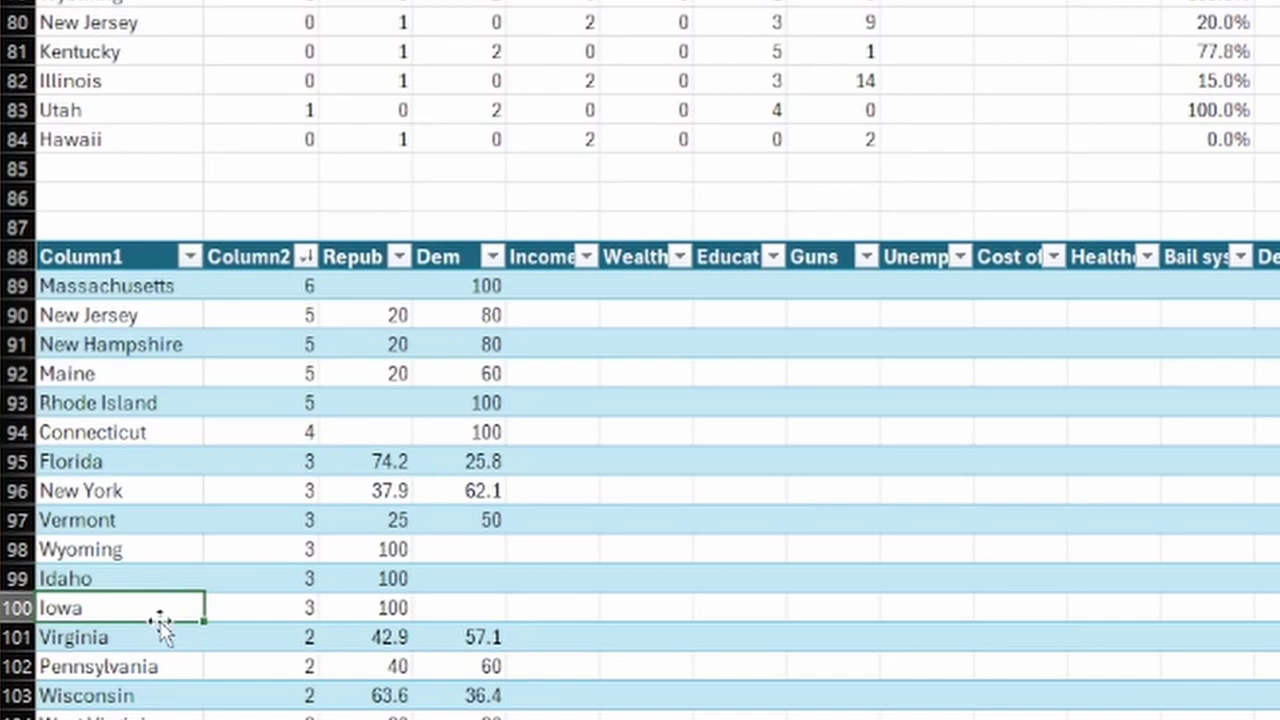